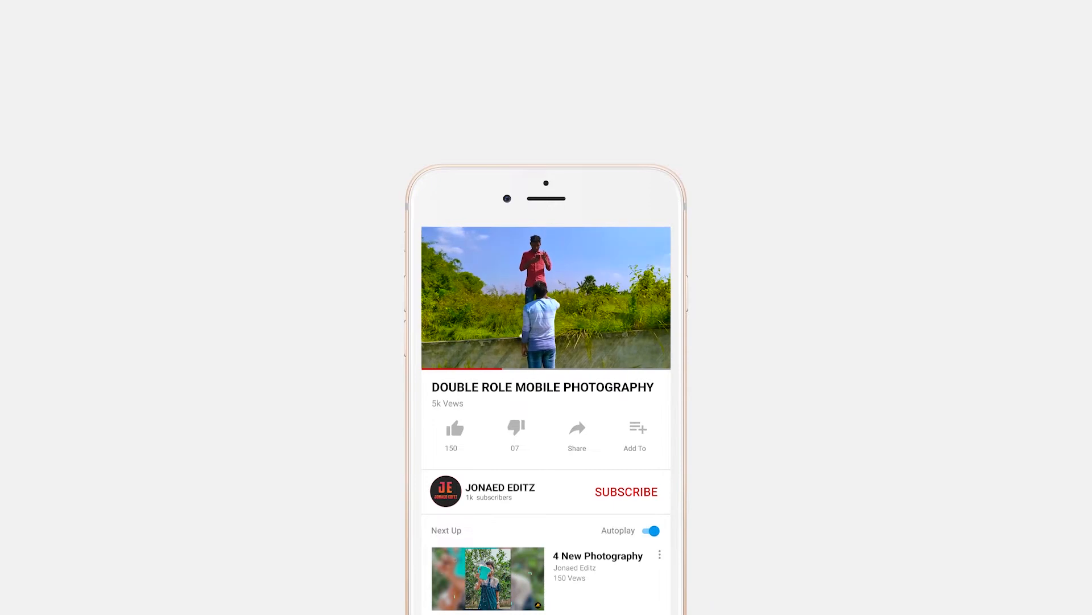
click(616, 493)
click(718, 503)
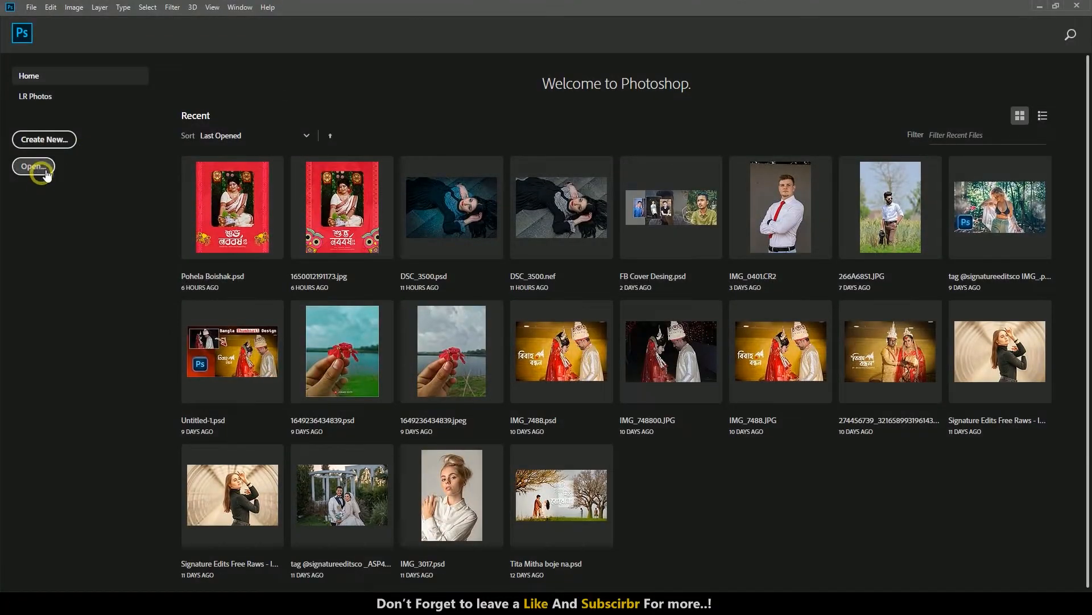
Step: Open the DSC_3500 raw photo from the Downloads folder
click(35, 167)
scroll(498, 263, down, 10)
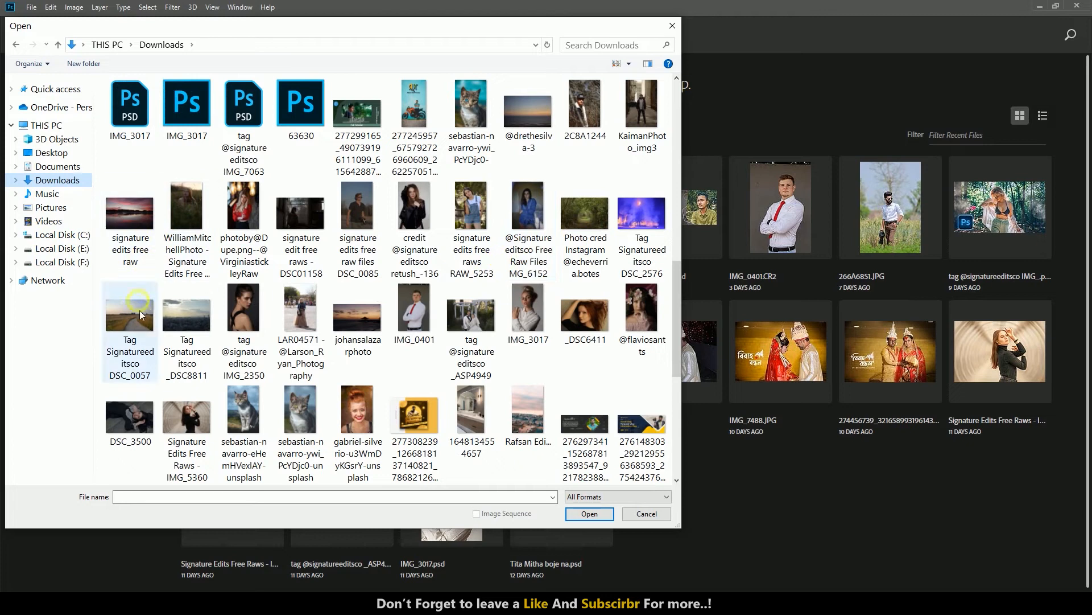
click(130, 418)
click(589, 515)
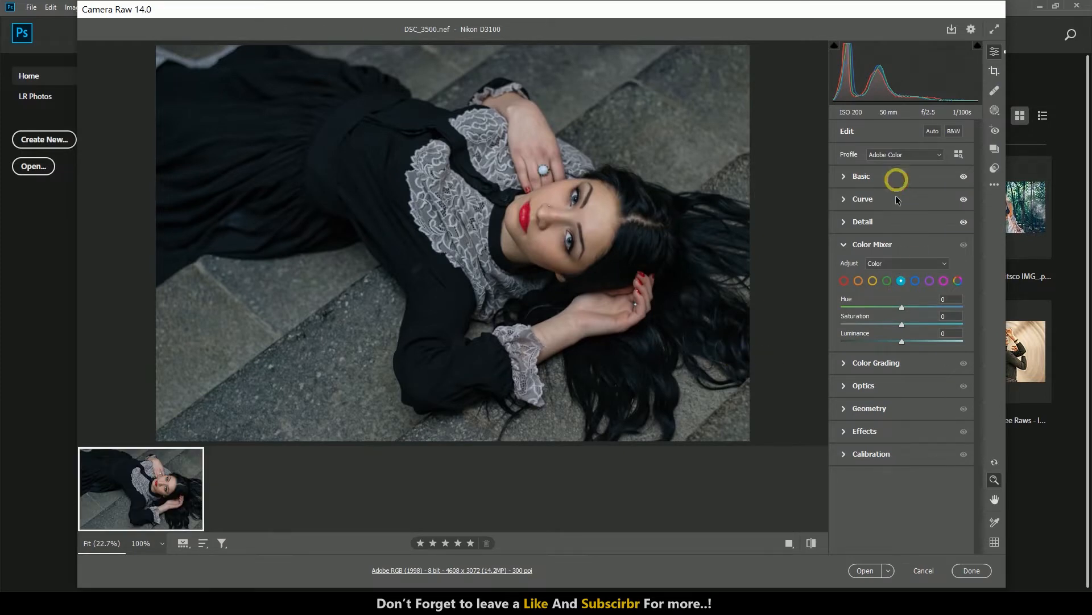
Step: Set the raw photo's Contrast to +10, Whites to -29 and Saturation to +10, and open it for editing
click(896, 181)
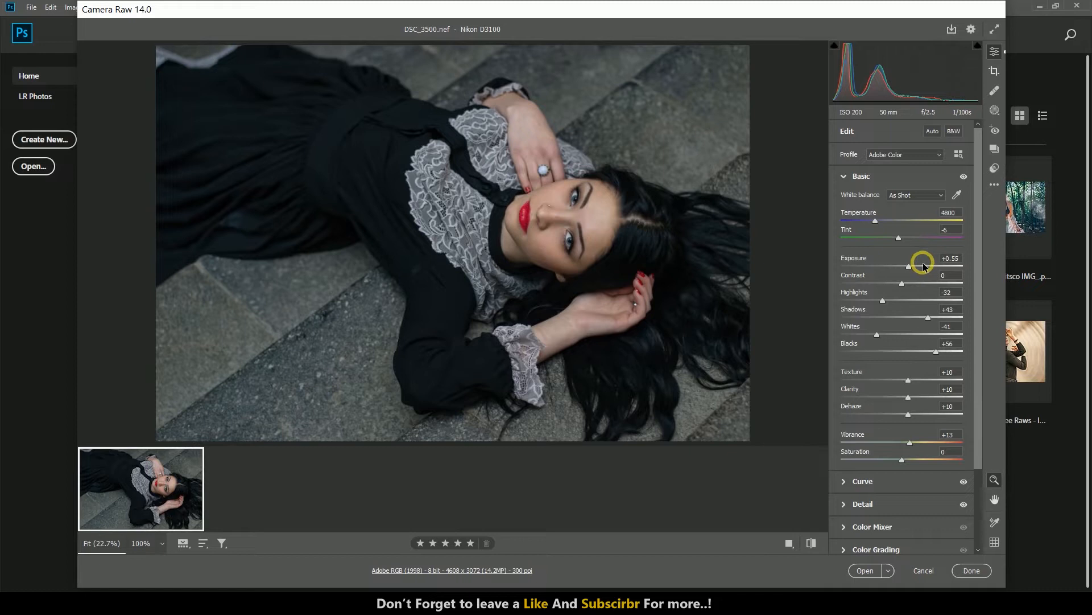
drag(918, 279, 928, 279)
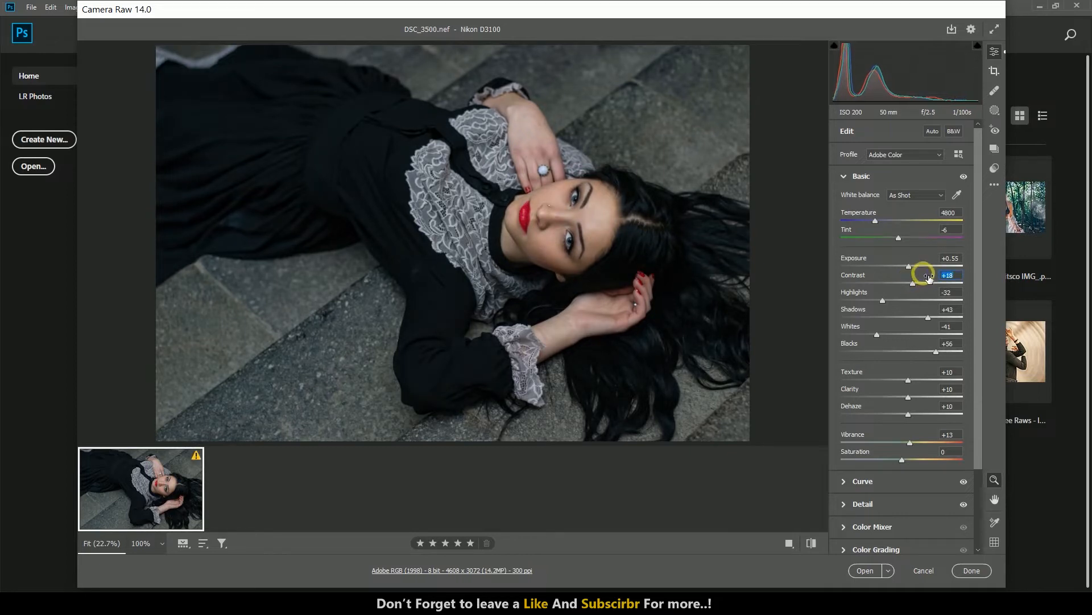
text(0)
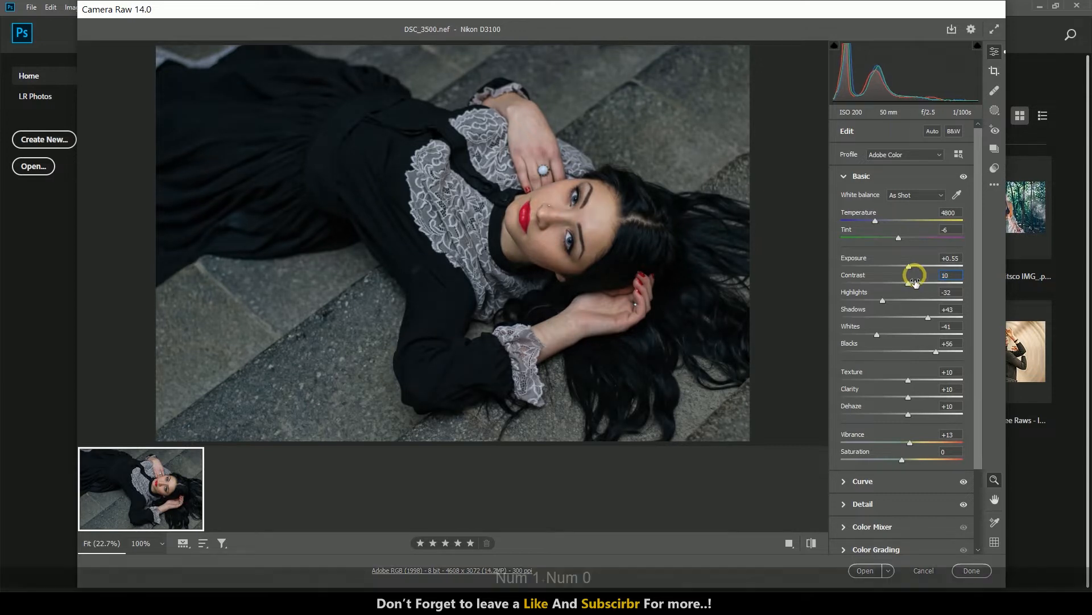
click(896, 331)
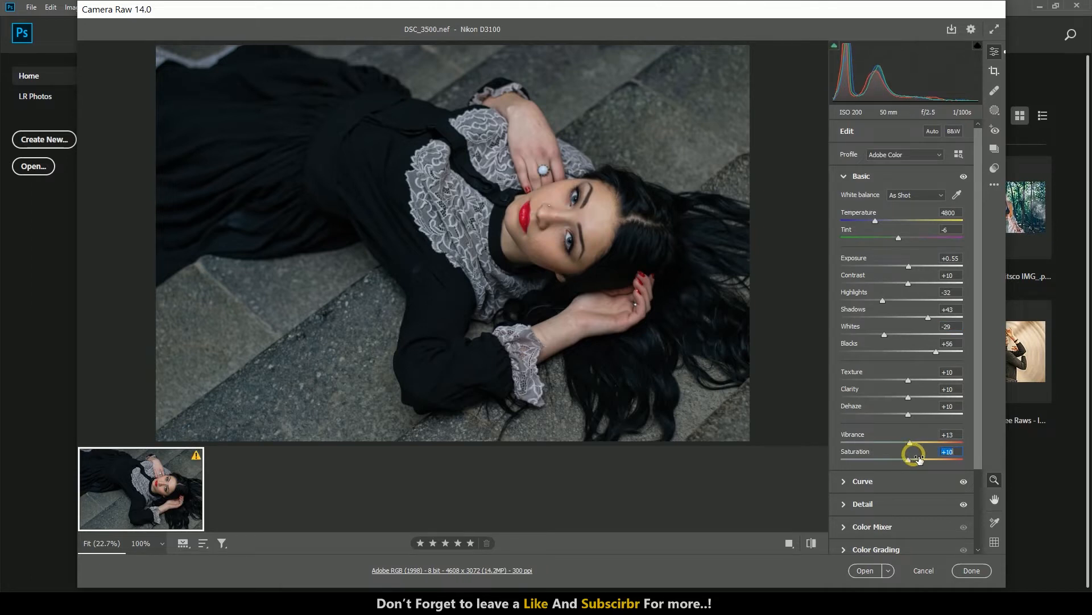
click(866, 570)
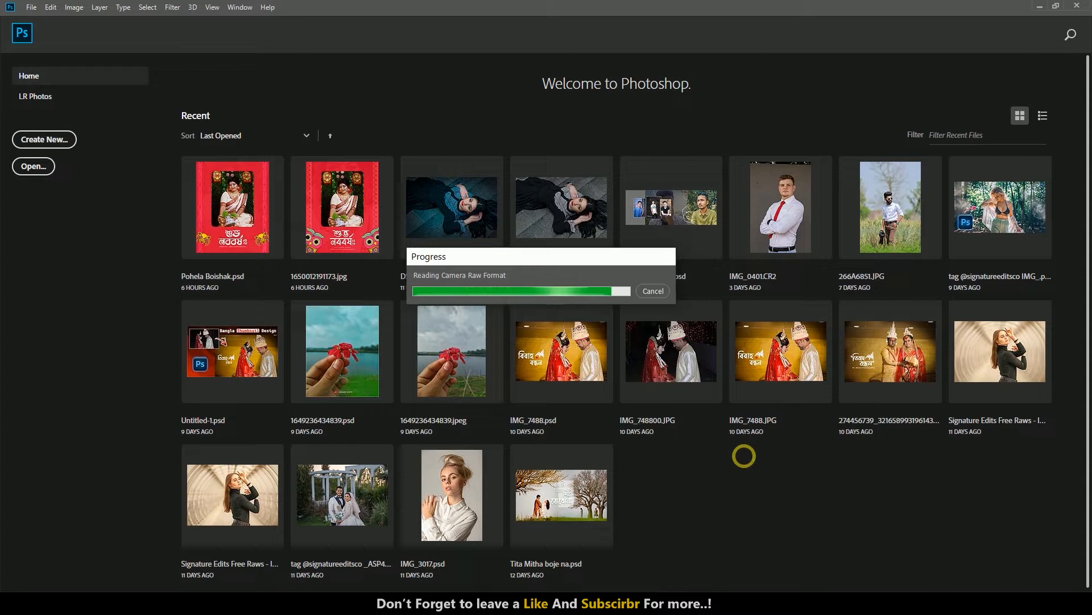
Step: Duplicate the Background layer twice to get two stacked copies of the photo
scroll(621, 355, down, 2)
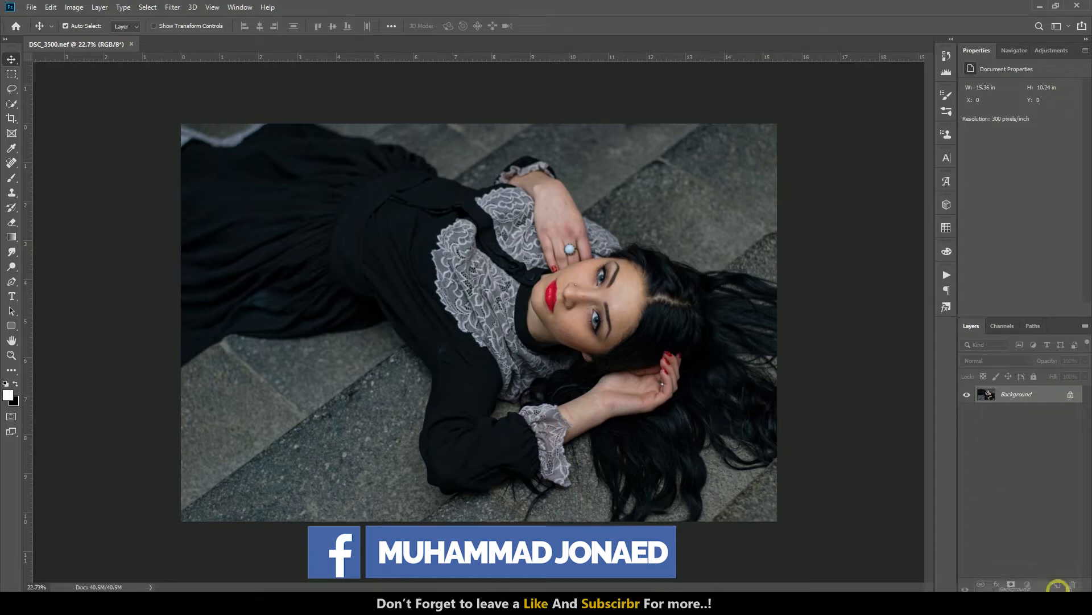
drag(1058, 585, 1058, 585)
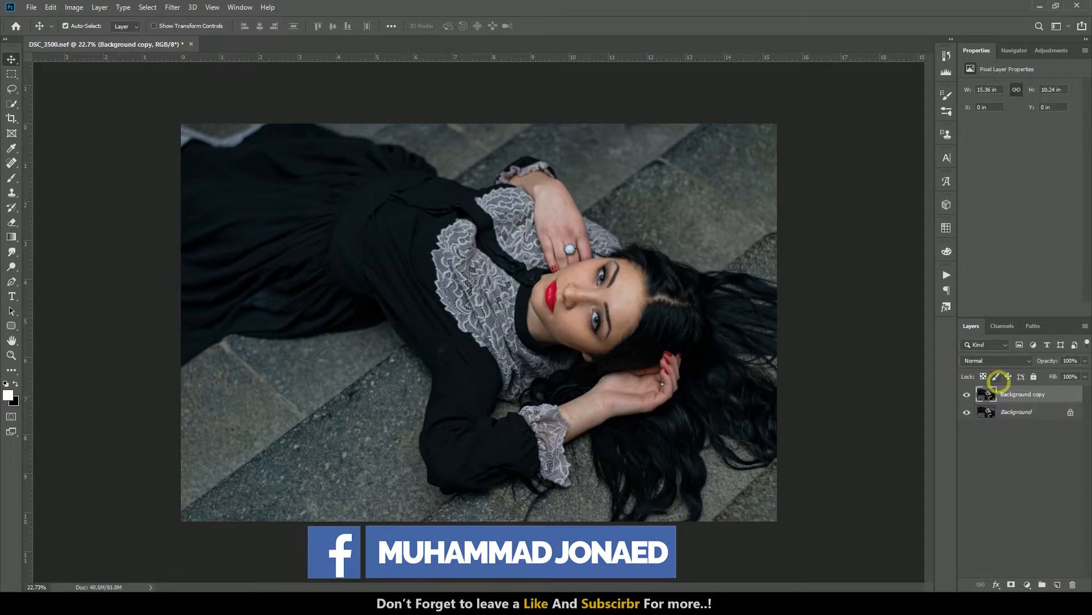
drag(1068, 402, 1060, 585)
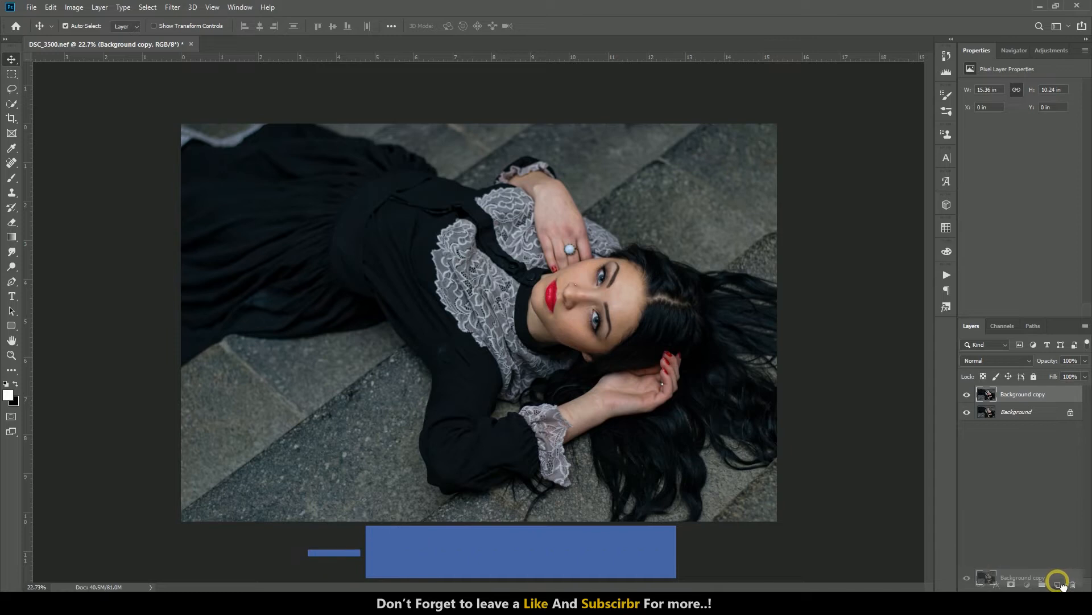
Step: Apply a High Pass filter with a 1 pixel radius to the uppermost copy of the photo
click(172, 6)
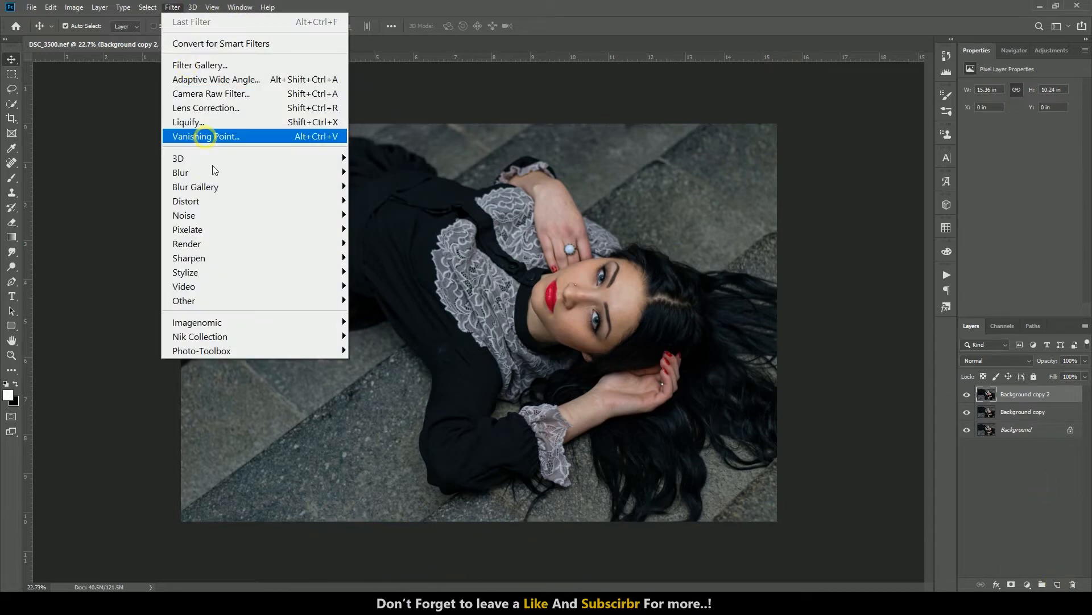
mouse_move(292, 302)
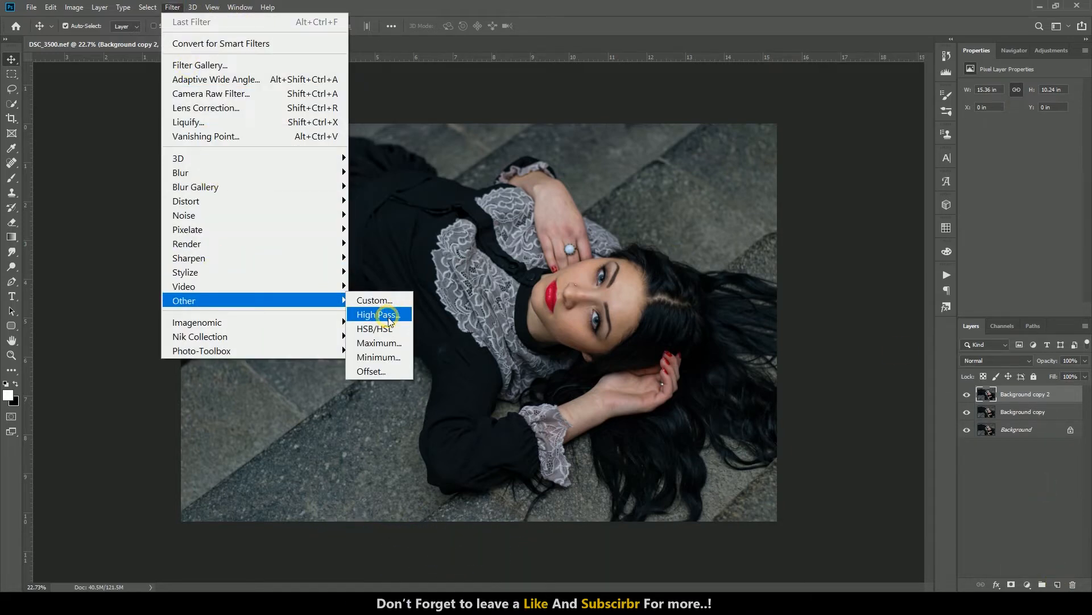
click(378, 315)
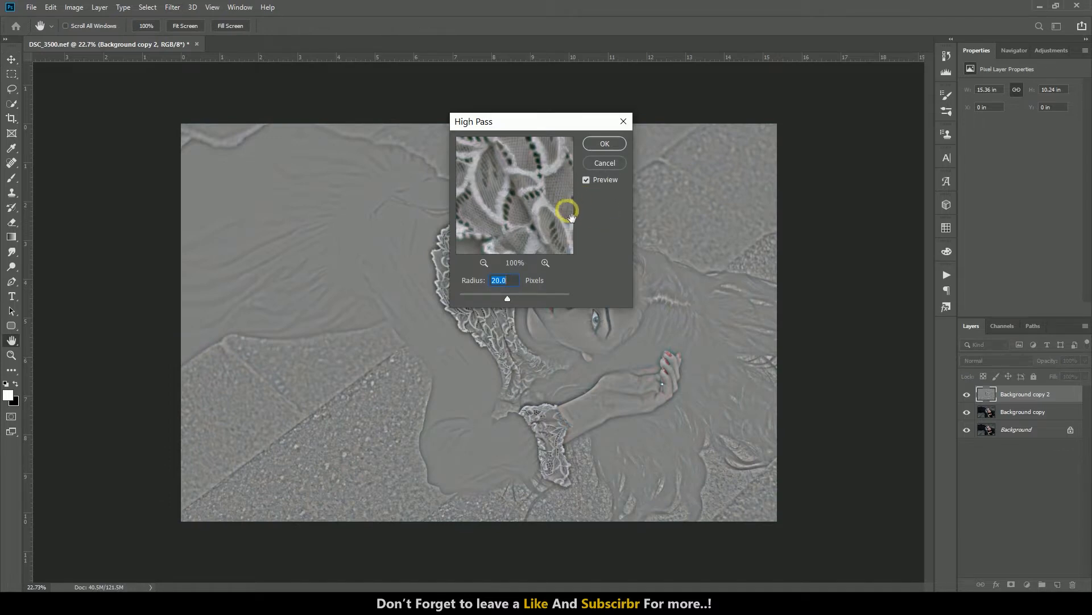
text(01)
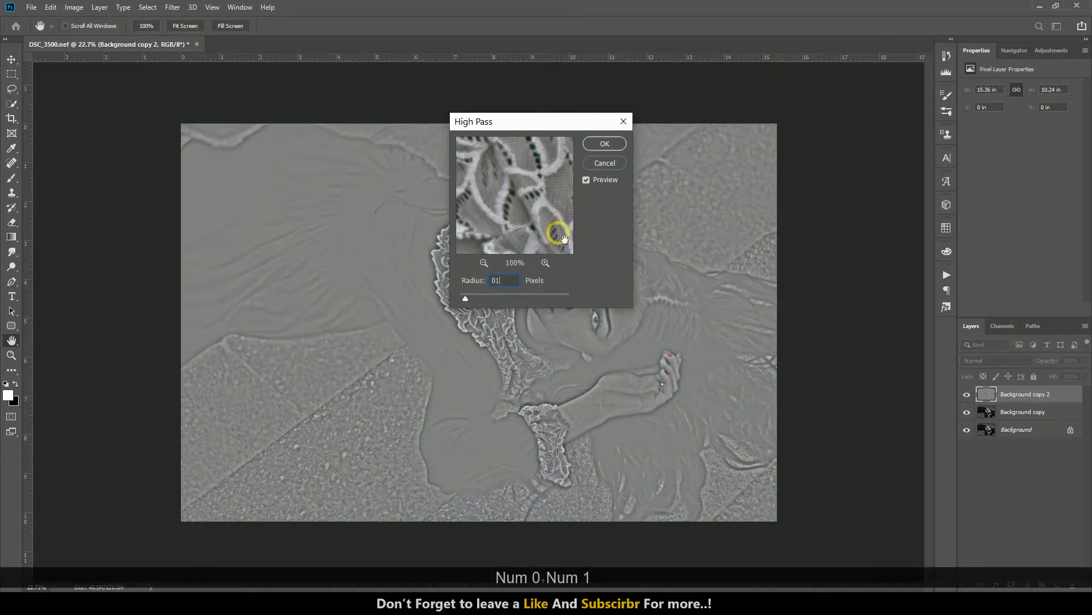
click(605, 143)
Step: Set the High Pass layer's blend mode to Linear Light and merge it down into the copy beneath
click(993, 362)
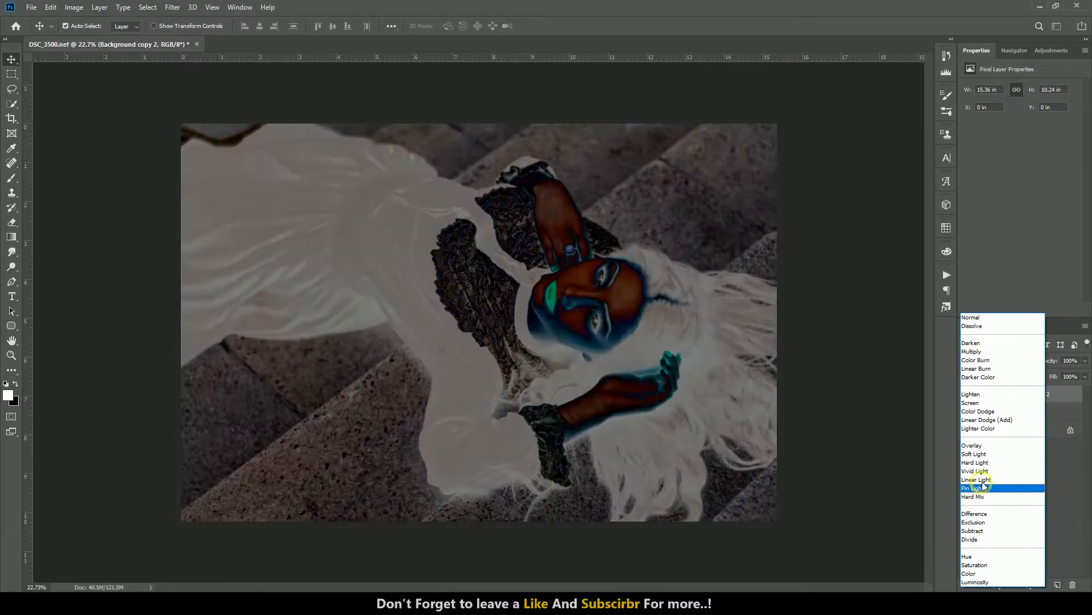
click(983, 480)
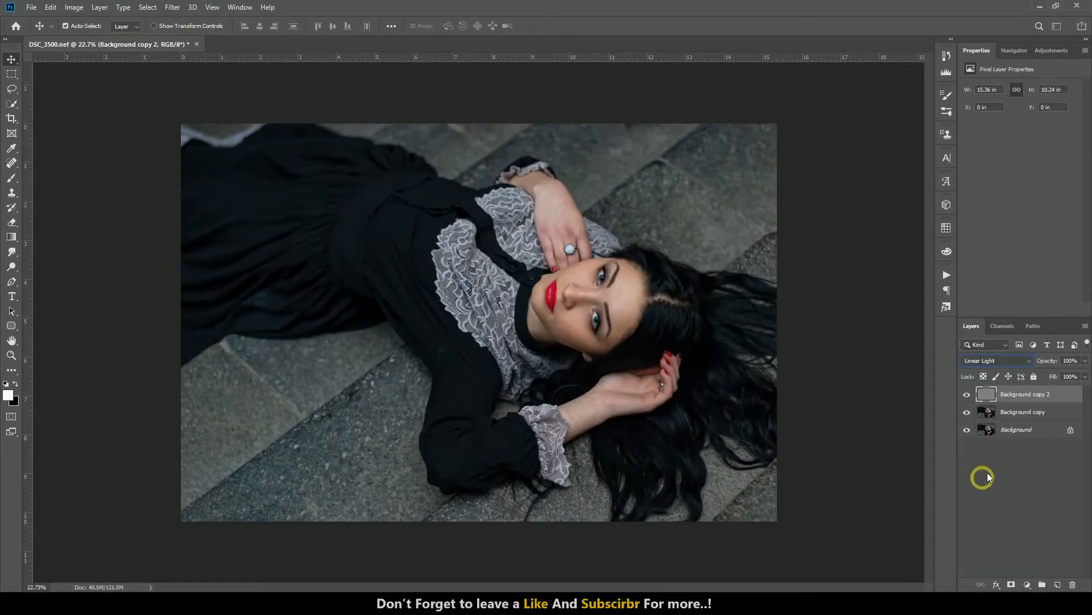
right_click(1018, 395)
click(910, 444)
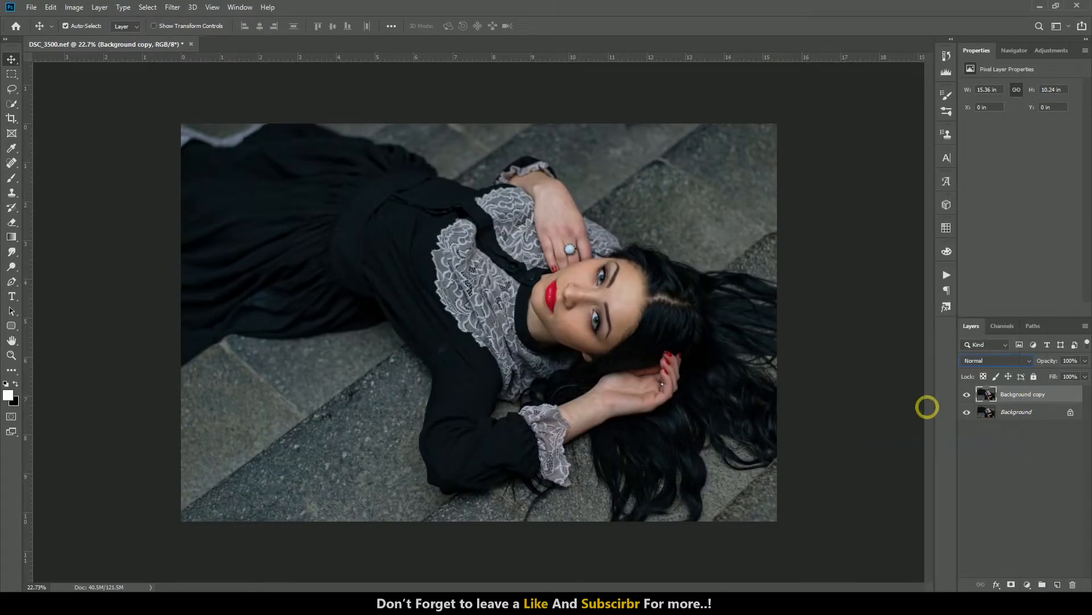
Step: Examine the face up close, comparing the sharpened copy with the original Background layer
click(966, 432)
scroll(639, 260, up, 5)
scroll(697, 350, up, 6)
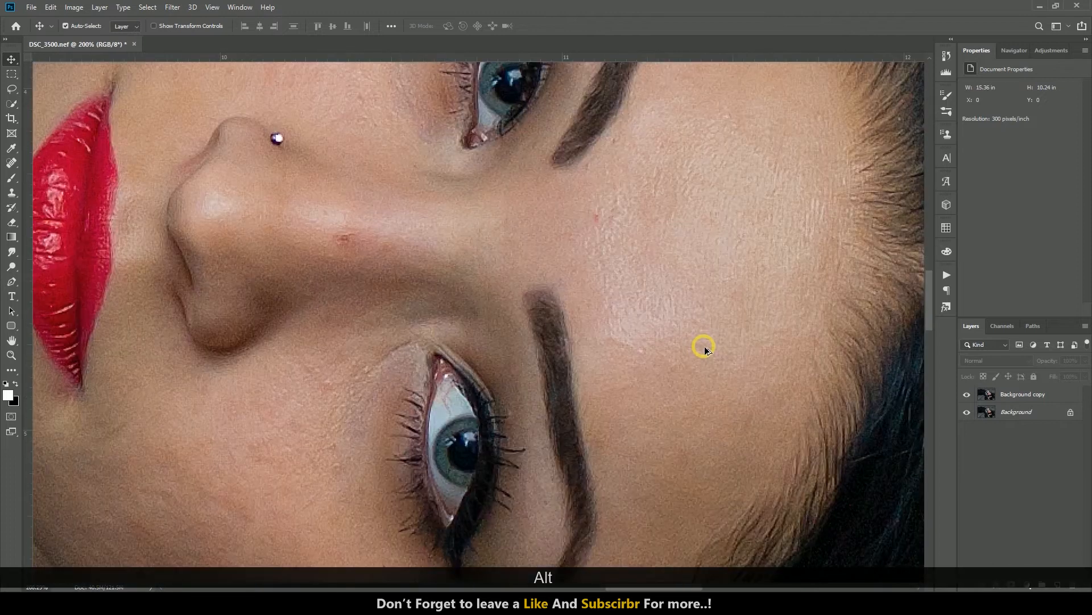
scroll(702, 346, down, 4)
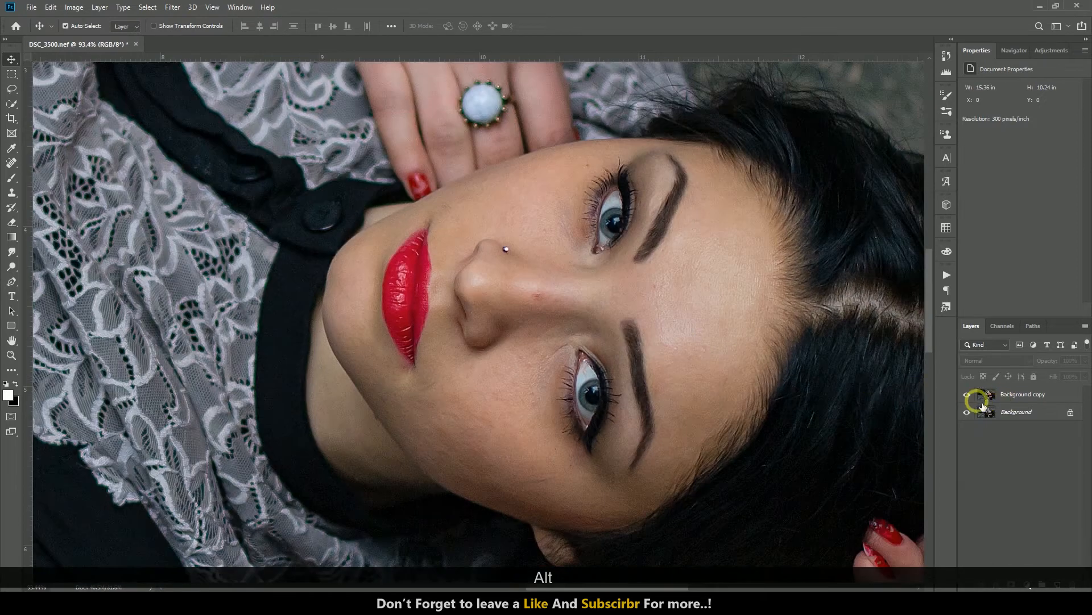
click(972, 399)
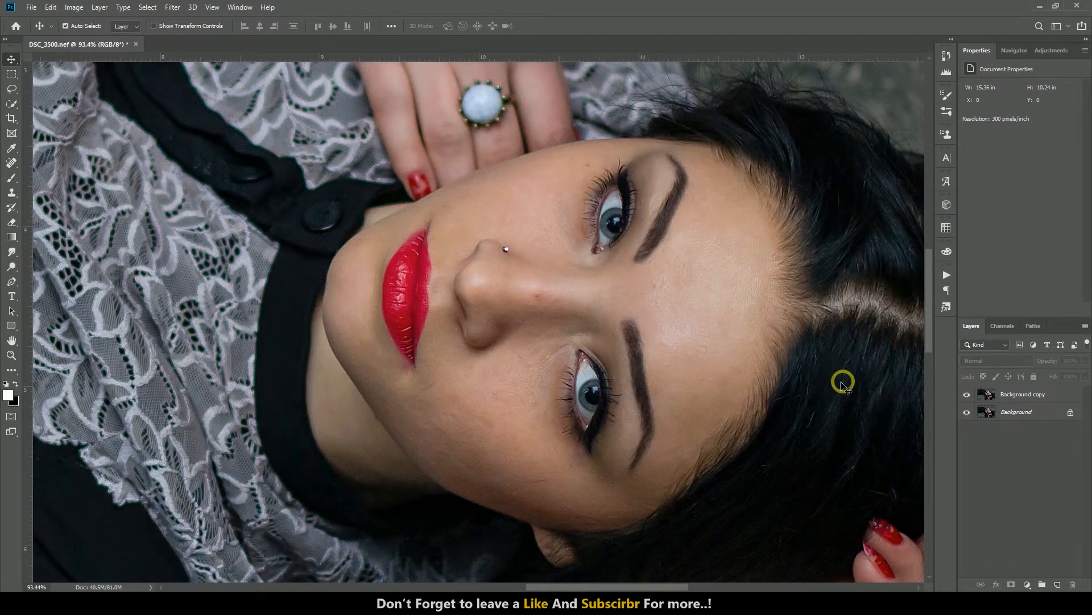
scroll(842, 384, down, 3)
scroll(809, 373, up, 4)
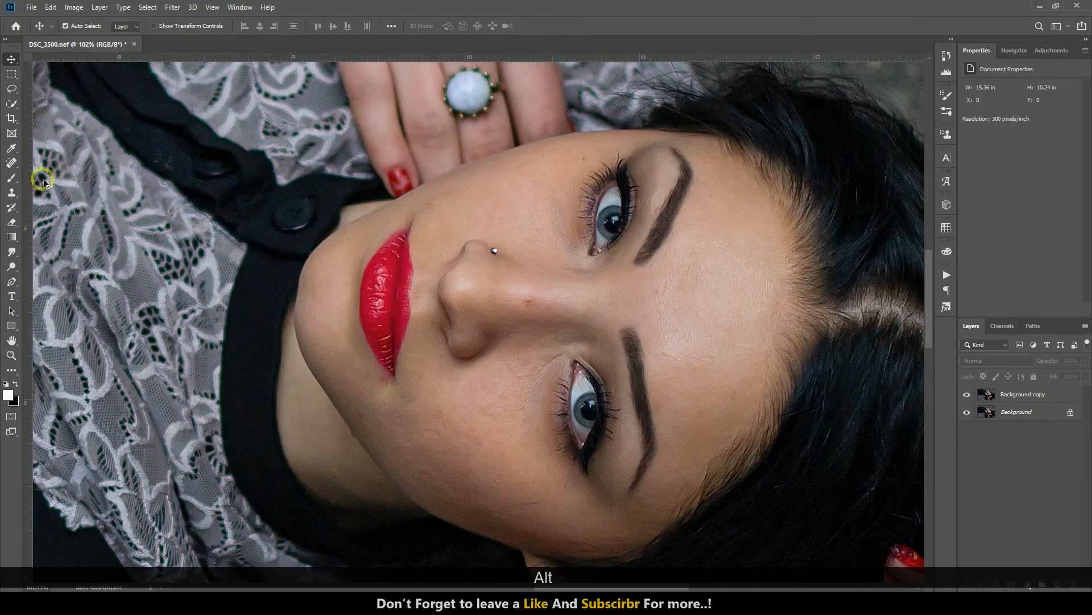
Step: Remove the skin blemishes on the nose, cheeks and jaw with the Spot Healing Brush on the Background copy layer
click(11, 164)
scroll(496, 303, up, 2)
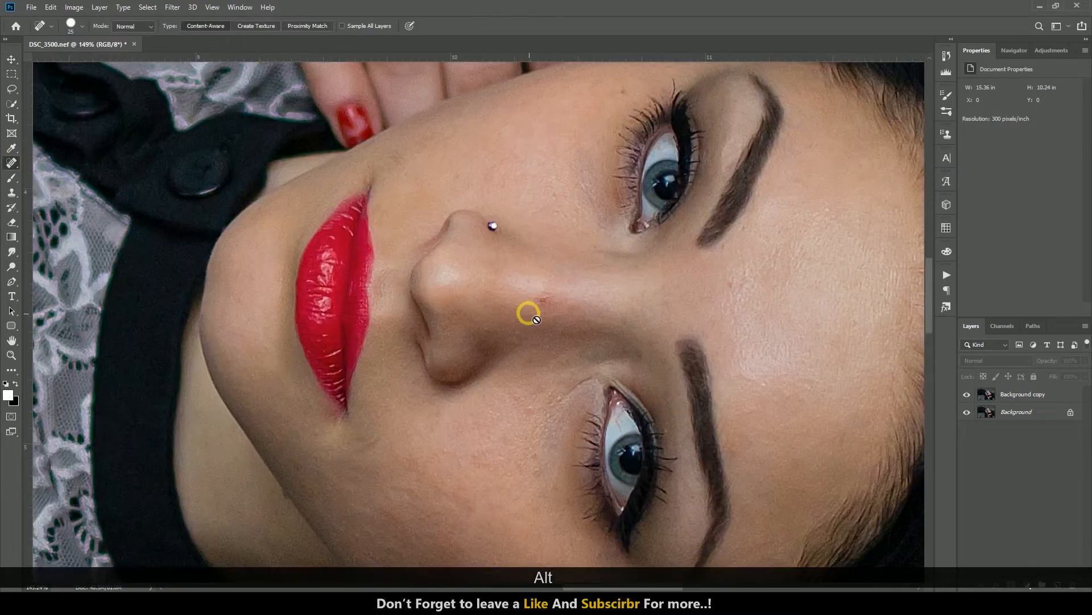
click(1017, 394)
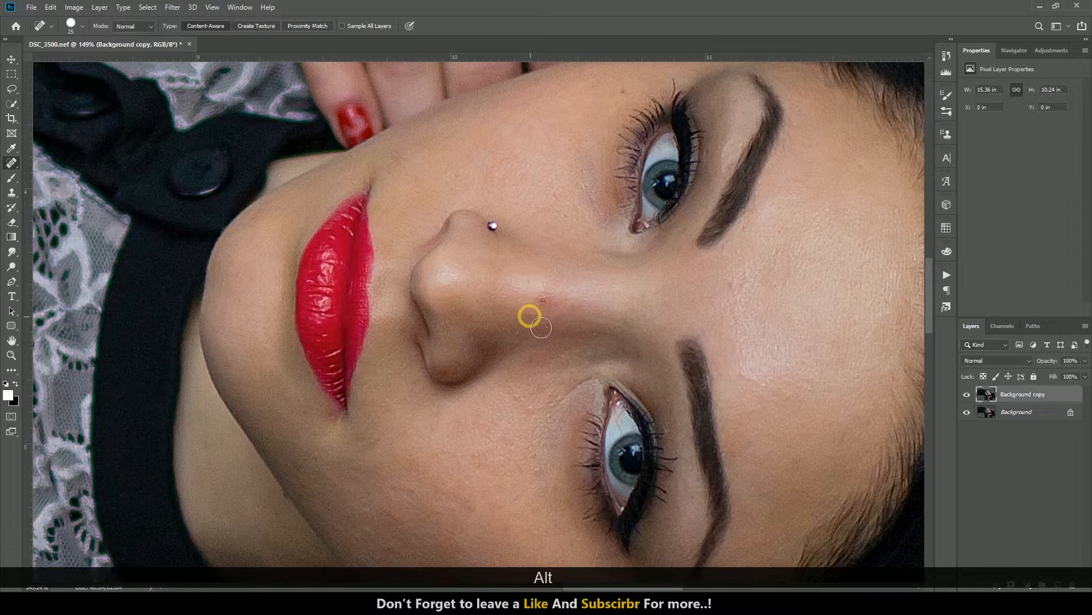
click(541, 302)
scroll(577, 239, up, 3)
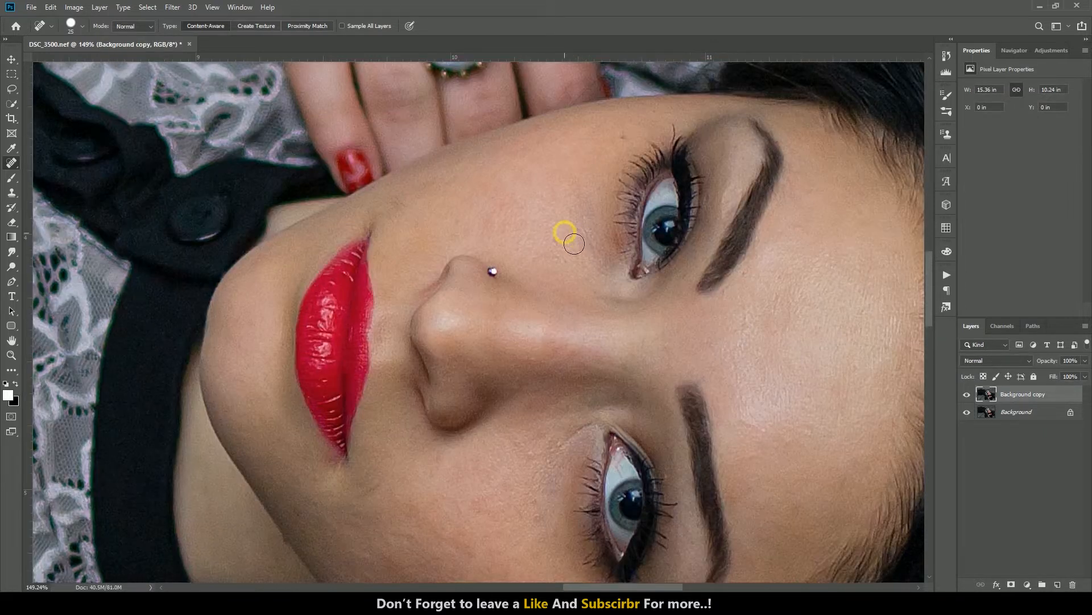
scroll(480, 251, down, 6)
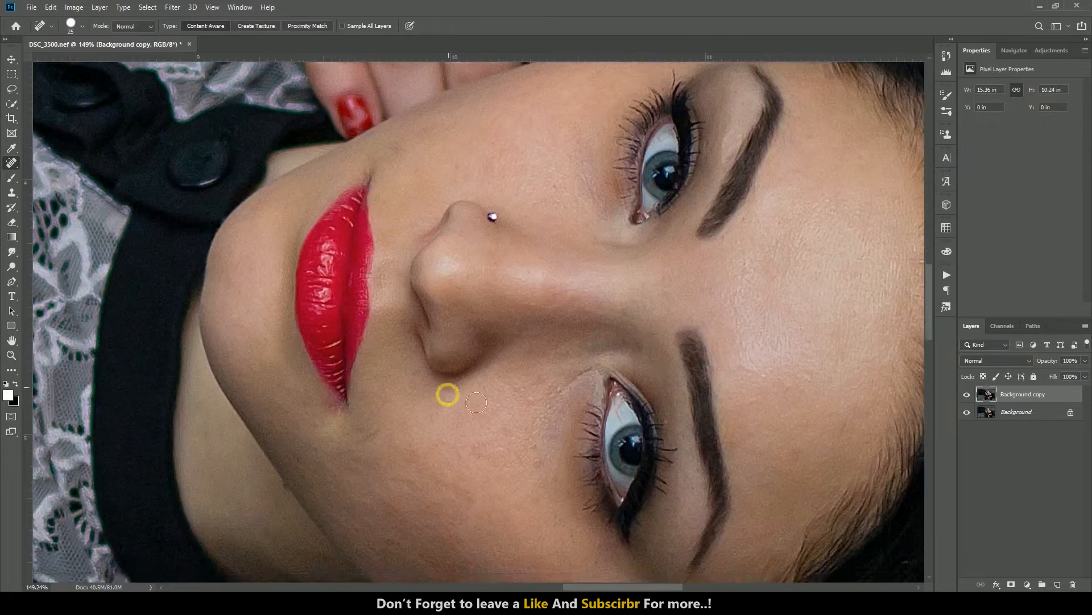
click(535, 376)
drag(556, 495, 536, 504)
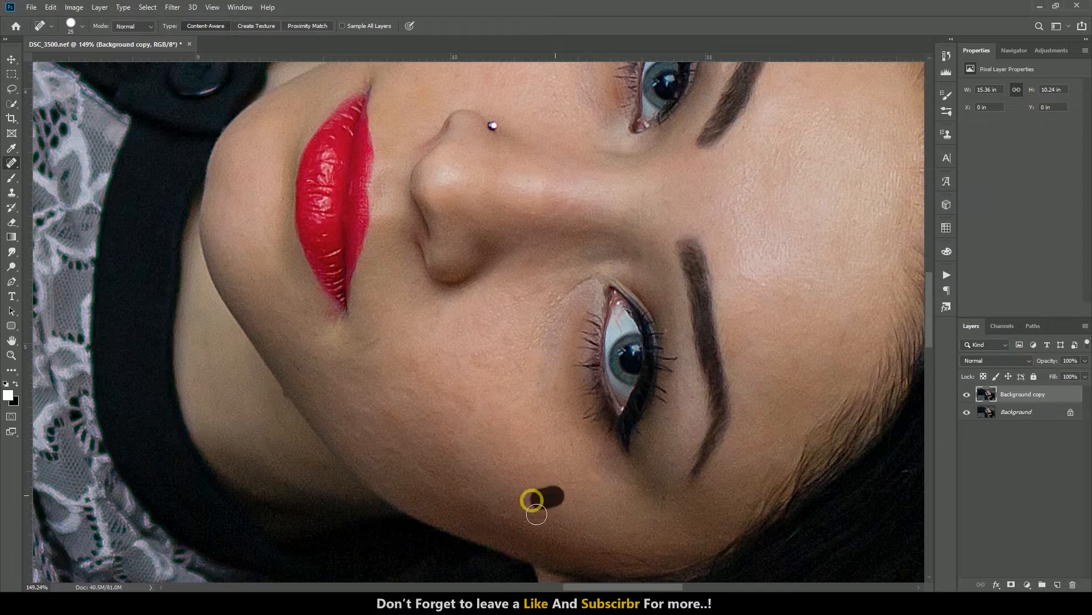
Step: Heal the spots and blemishes on the back of the hand wearing the large ring and on its wrist
scroll(341, 421, up, 8)
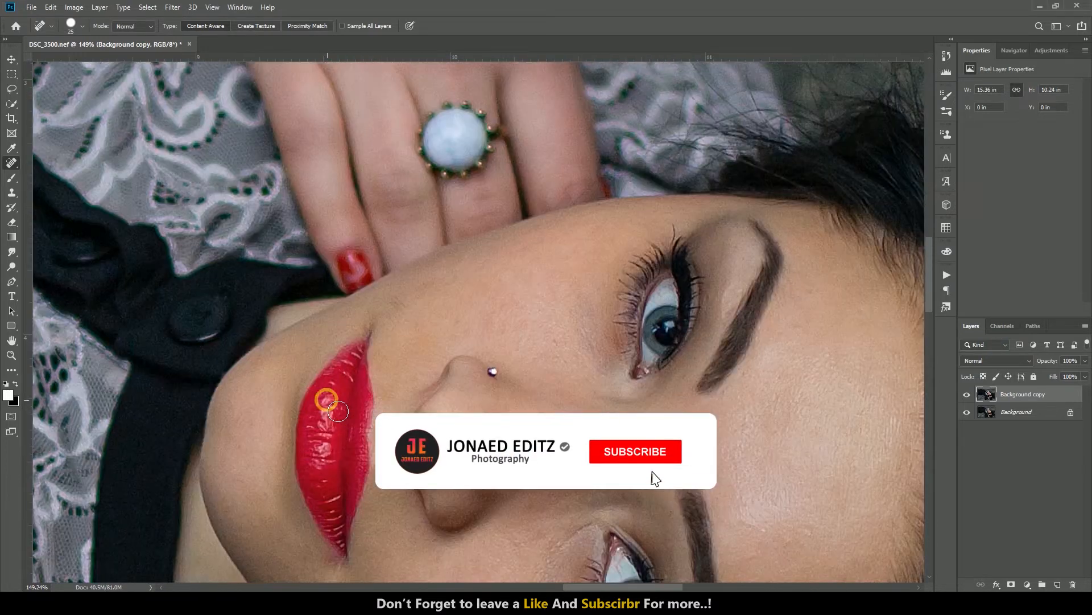
scroll(326, 398, up, 8)
click(523, 267)
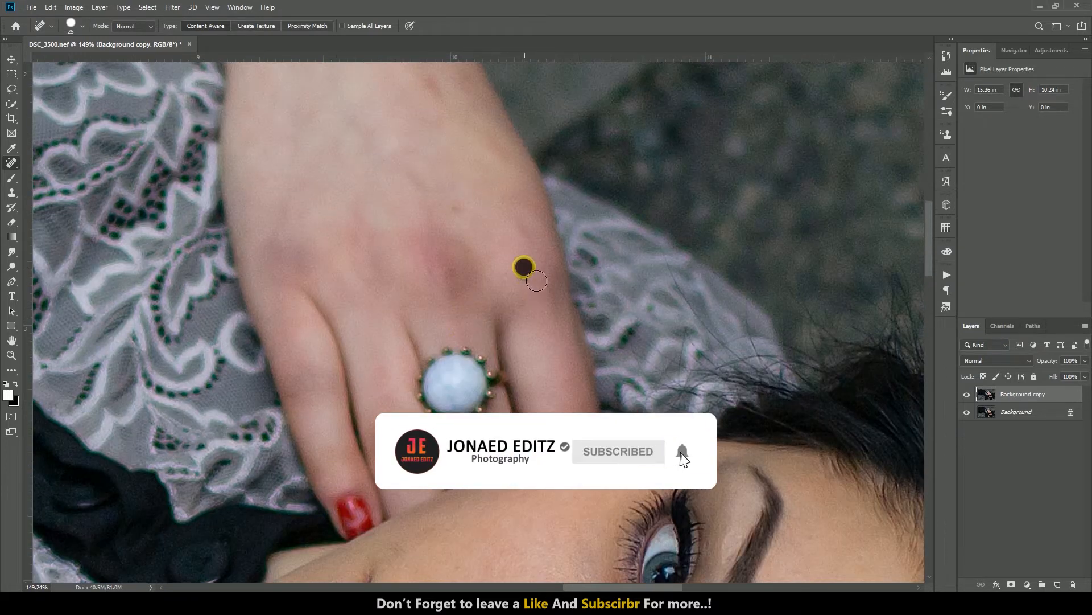
scroll(421, 310, up, 5)
click(444, 287)
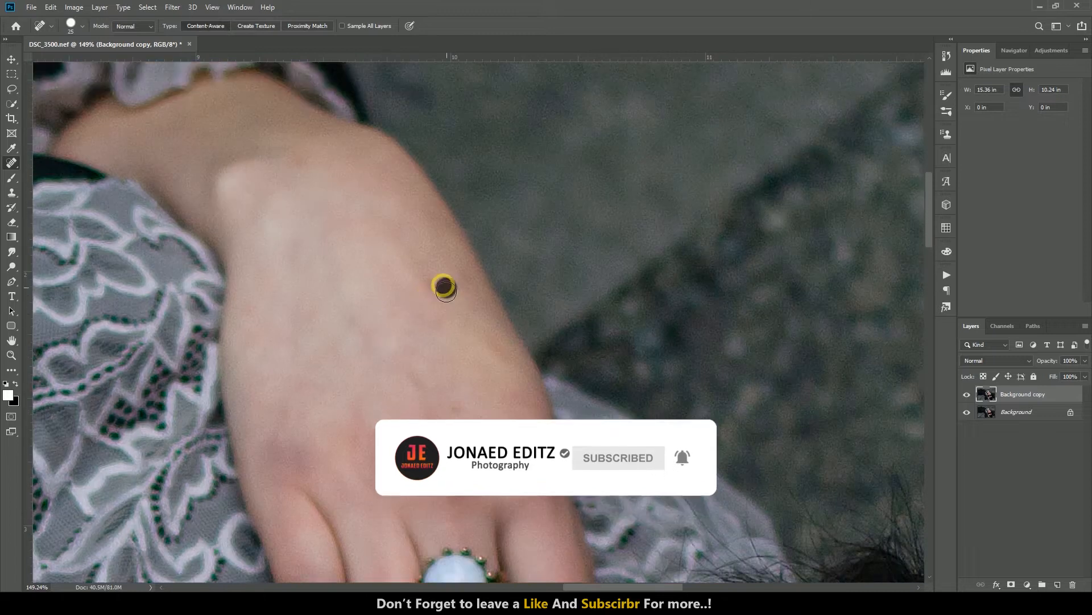
click(250, 308)
click(301, 161)
drag(421, 309, 461, 339)
click(453, 412)
click(412, 381)
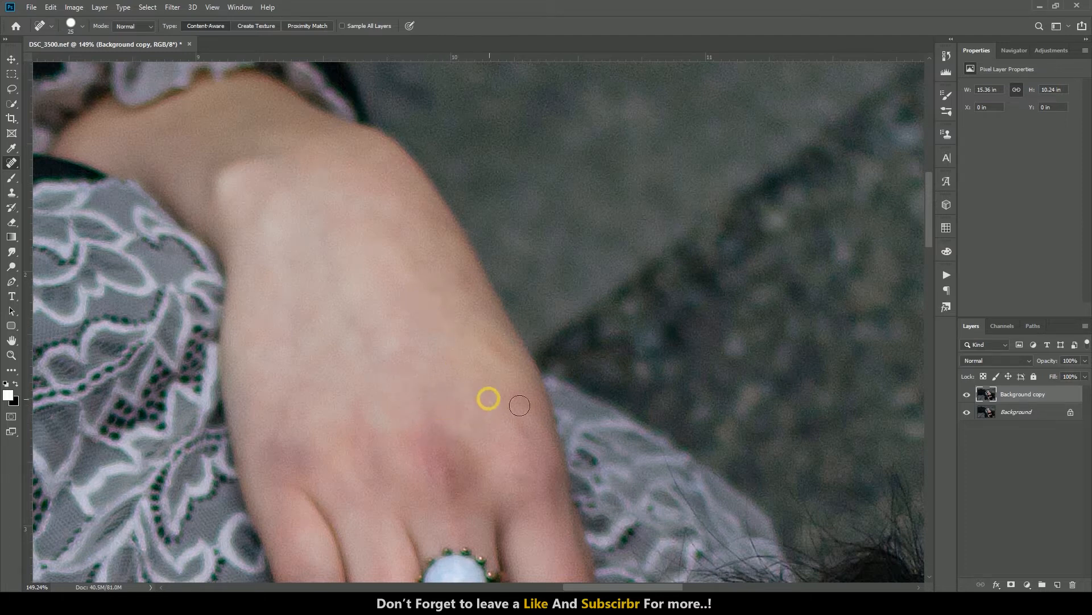
Step: Heal the crease marks on the forearm beside the lace cuff and the dark spot on the open palm
alt+scroll(519, 405, down, 10)
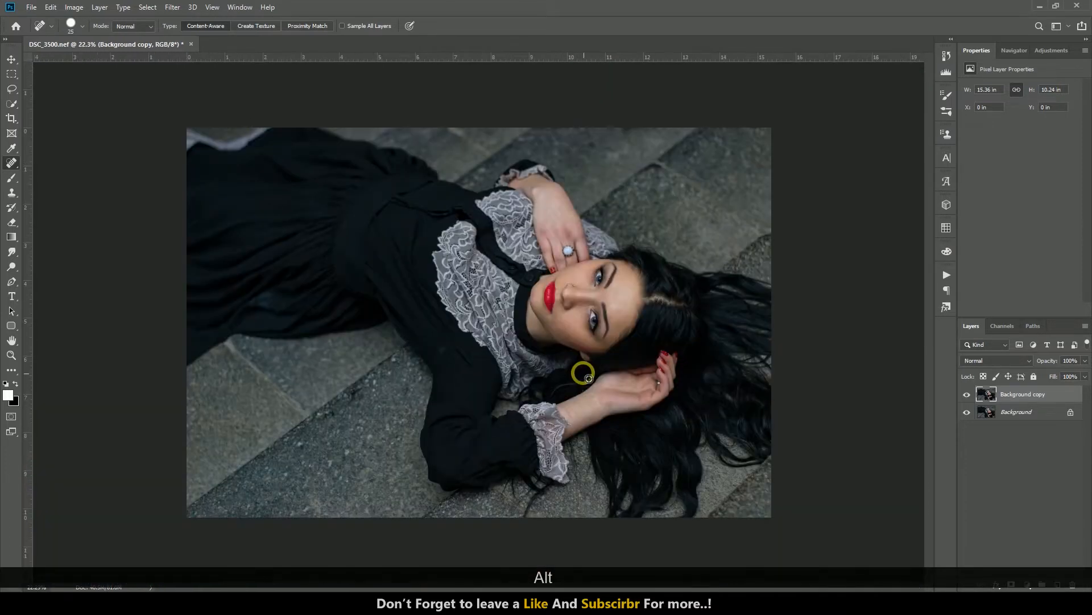
alt+scroll(584, 374, up, 10)
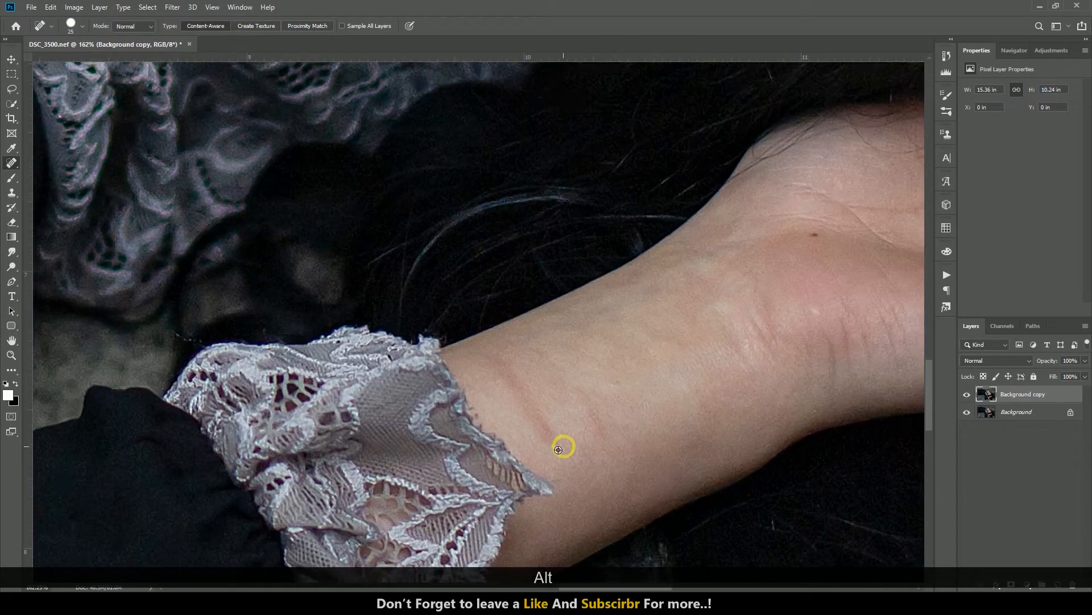
mouse_move(509, 364)
mouse_down()
mouse_move(555, 445)
mouse_move(612, 425)
mouse_move(537, 354)
mouse_up()
alt+scroll(484, 397, down, 3)
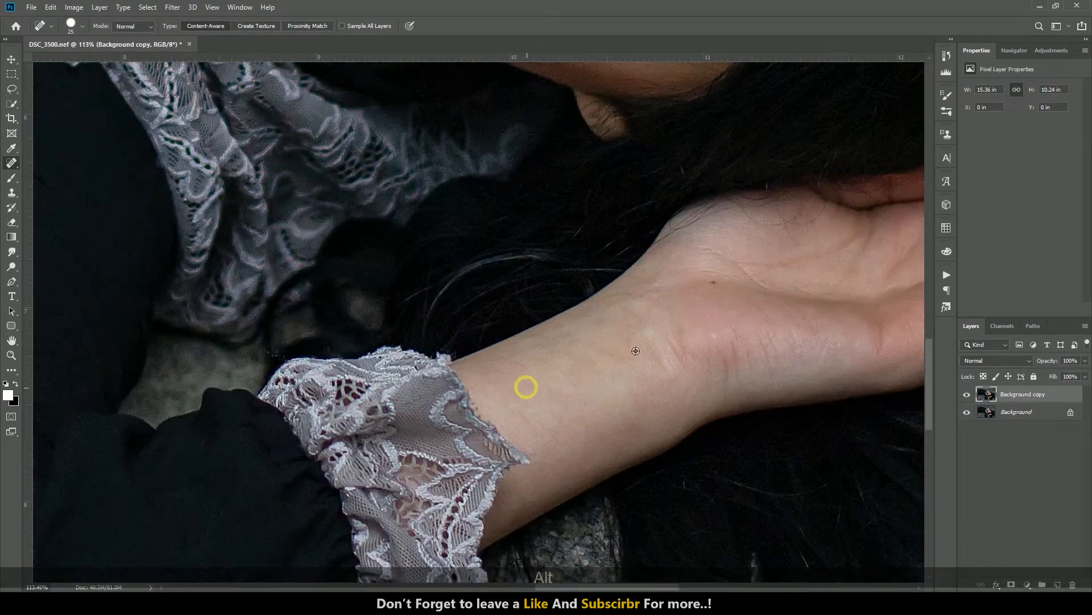
alt+scroll(735, 276, up, 2)
alt+scroll(704, 315, down, 4)
alt+scroll(850, 301, up, 3)
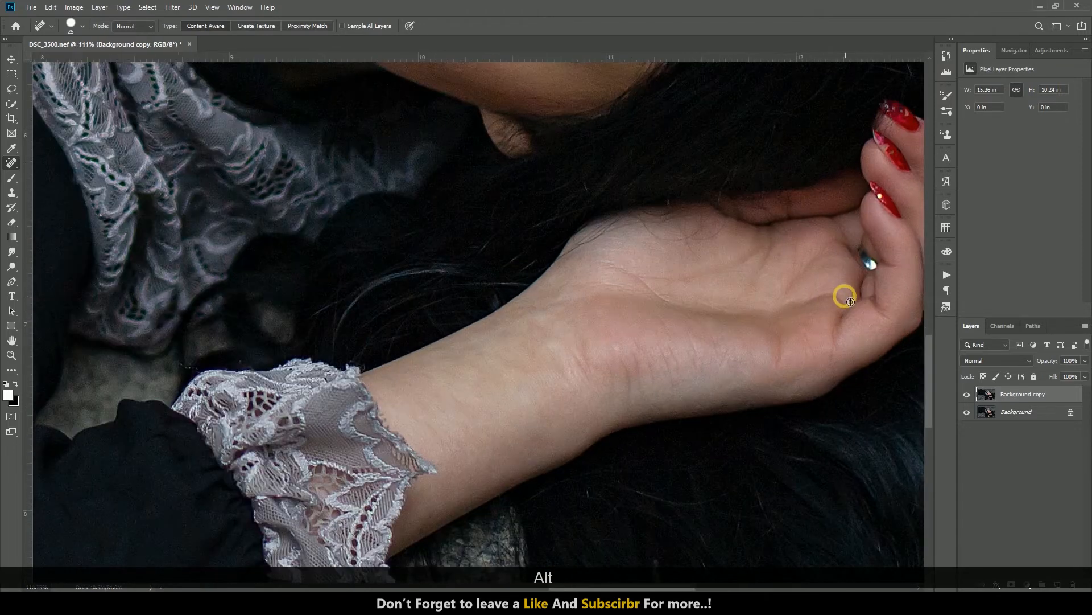
Step: Make two duplicates of the healed Background copy layer
alt+scroll(850, 300, down, 5)
alt+scroll(672, 326, up, 2)
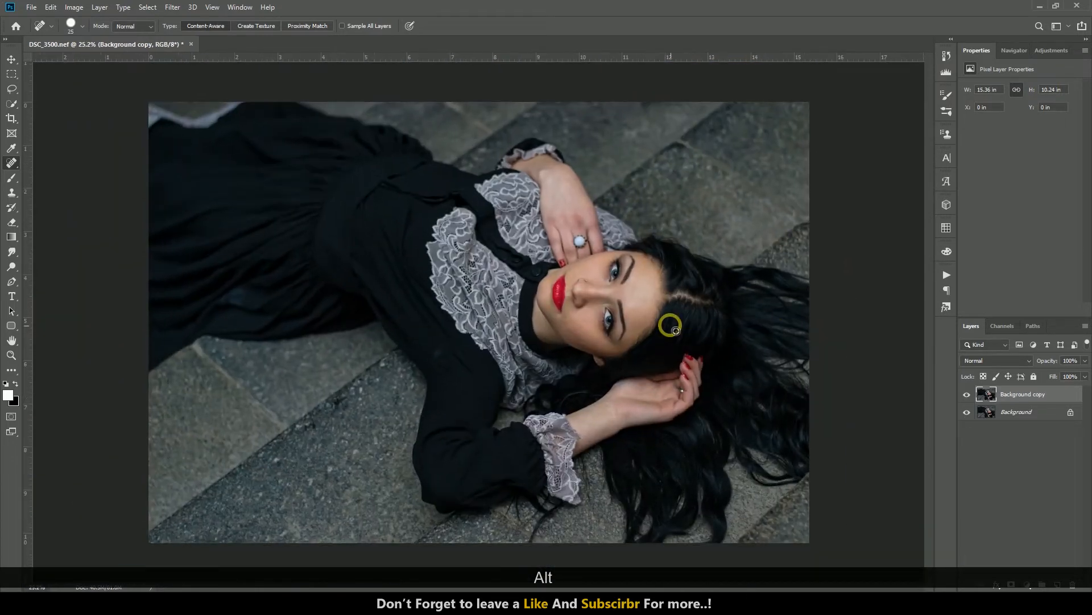
key(v)
click(676, 341)
drag(1050, 404, 1058, 584)
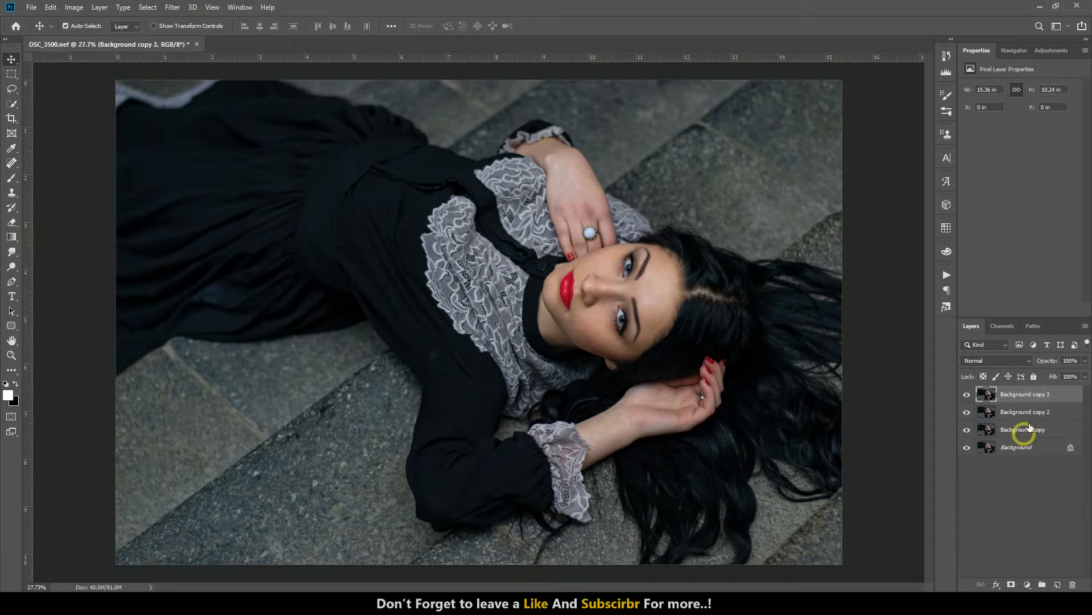
Step: Rename the lower of the two new duplicate layers to 001 and the upper one to 002
double_click(1029, 414)
text(001)
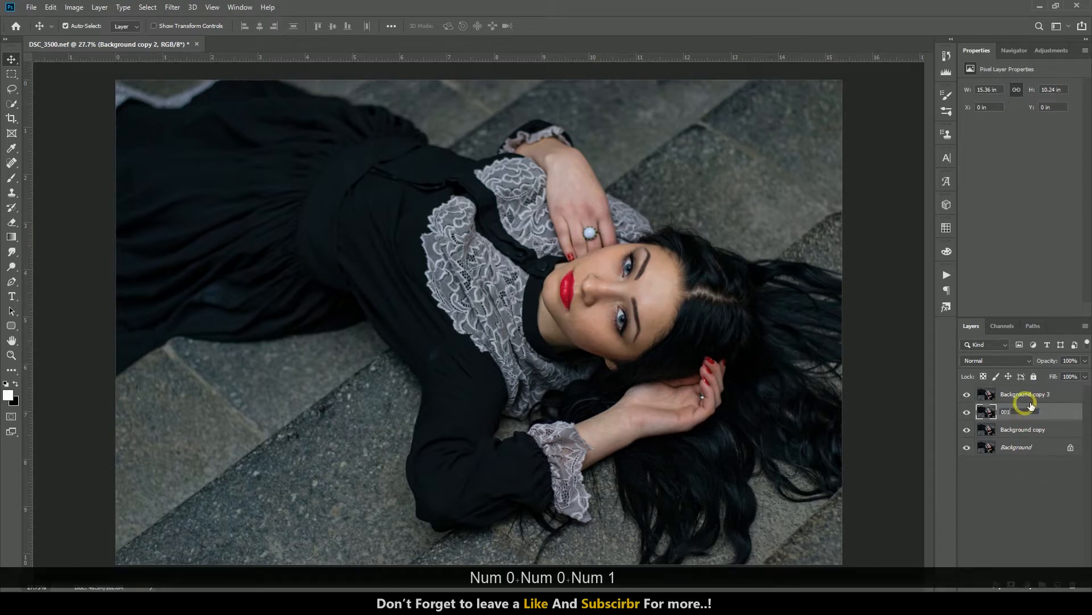
double_click(1025, 395)
text(002)
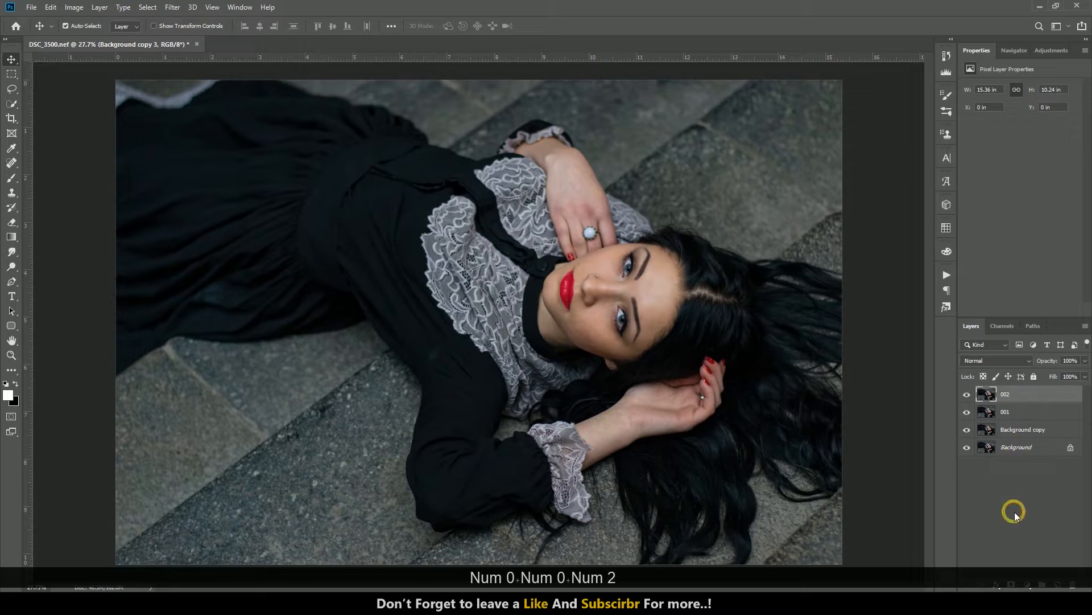
click(1014, 512)
Step: Hide layer 002 and apply a Gaussian Blur with a 5.6-pixel radius to layer 001, previewing the forehead
click(1023, 413)
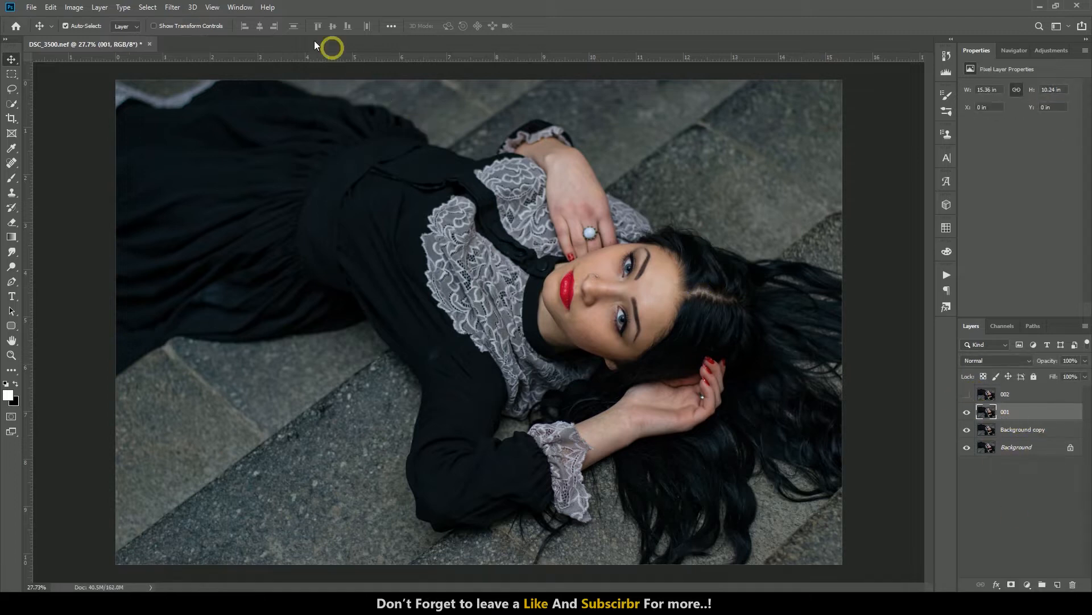
click(173, 8)
mouse_move(228, 173)
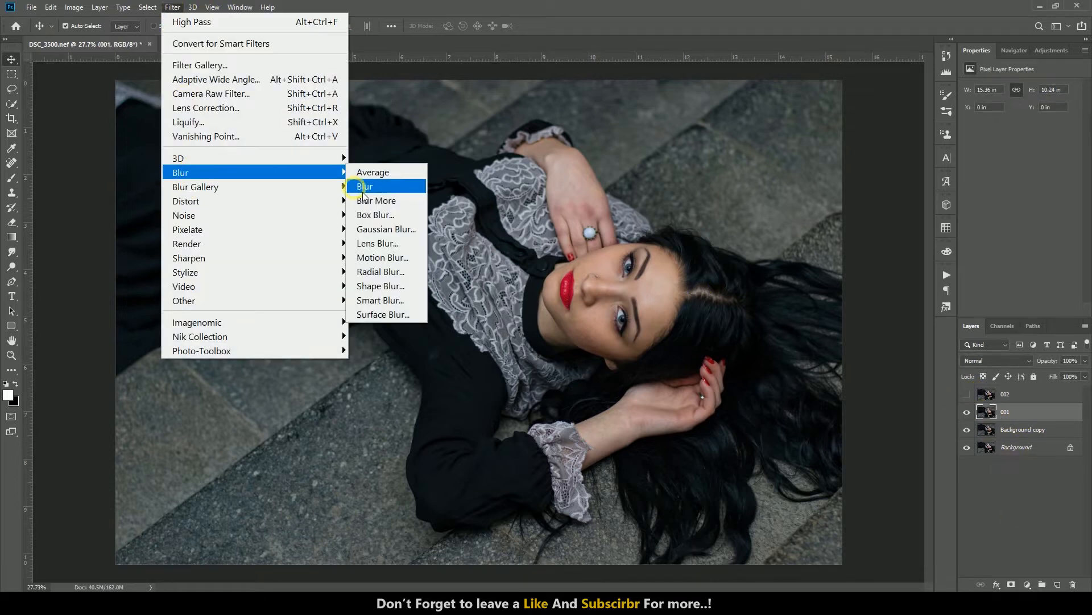
click(369, 229)
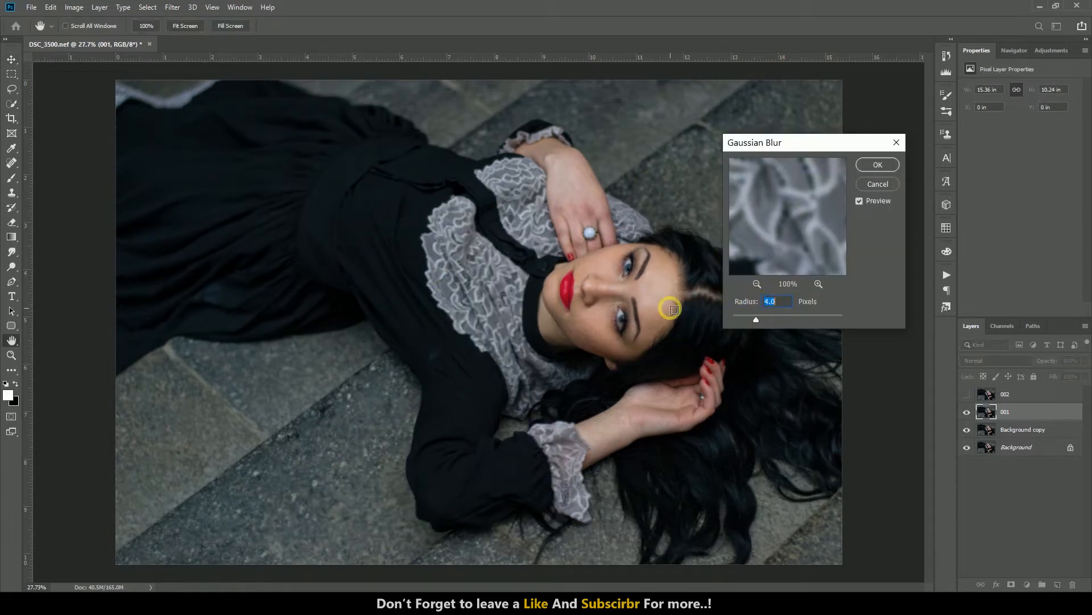
click(658, 298)
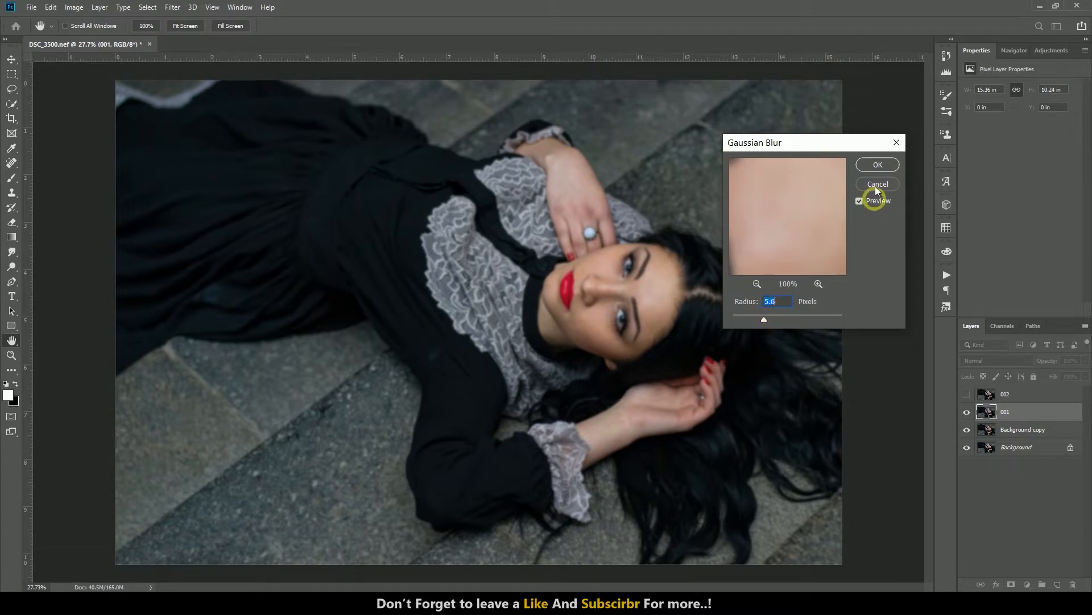
click(877, 165)
Step: Show layer 002 and run Apply Image on it with layer 001 as source, Subtract blending, scale 2 and offset 128
click(992, 395)
click(967, 394)
click(74, 6)
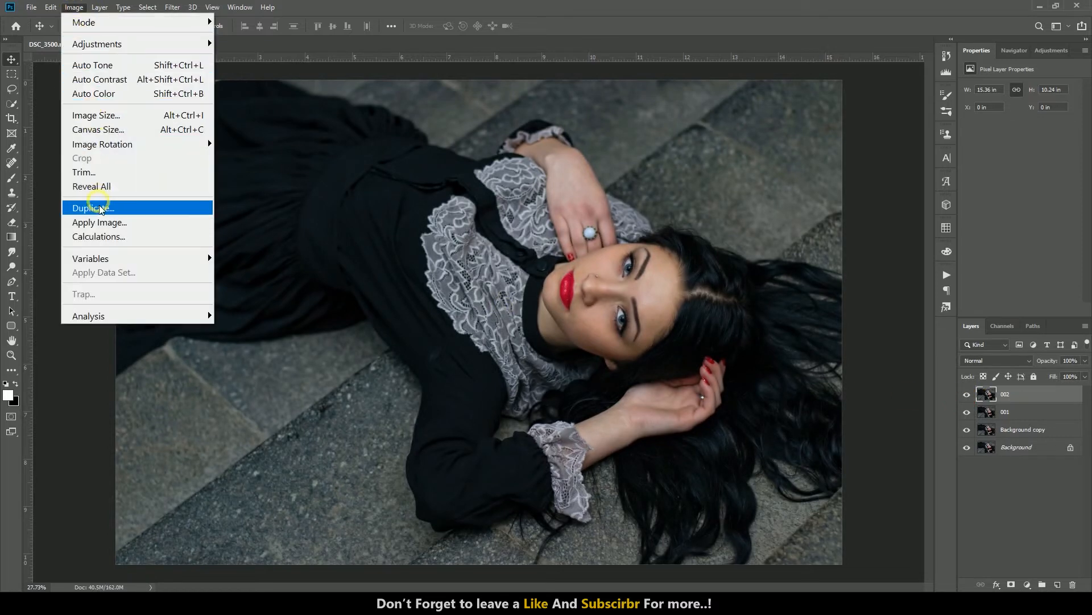
click(101, 222)
click(701, 167)
click(691, 205)
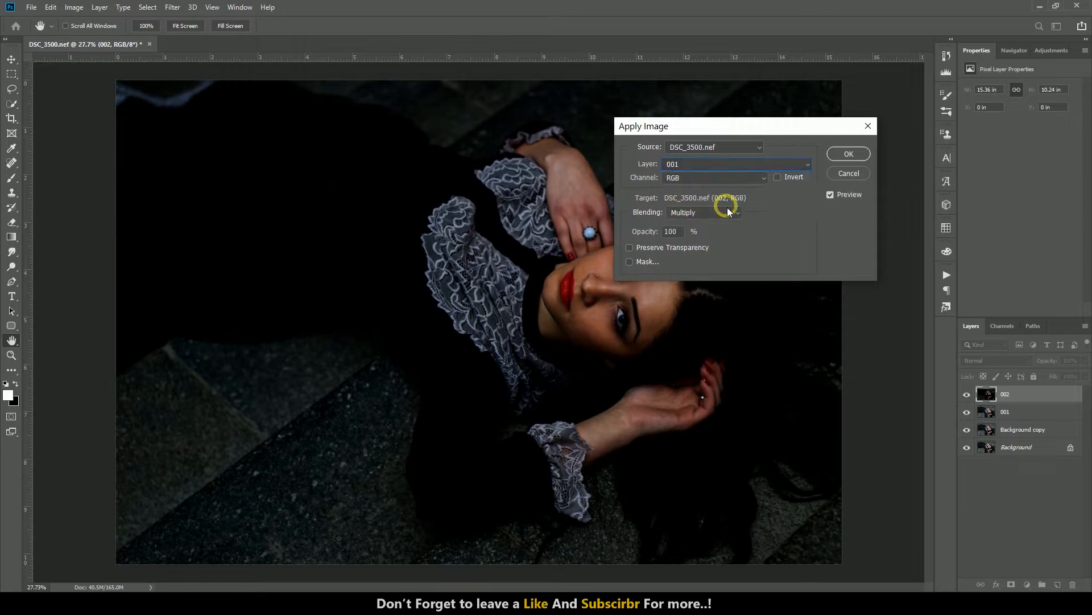
click(722, 218)
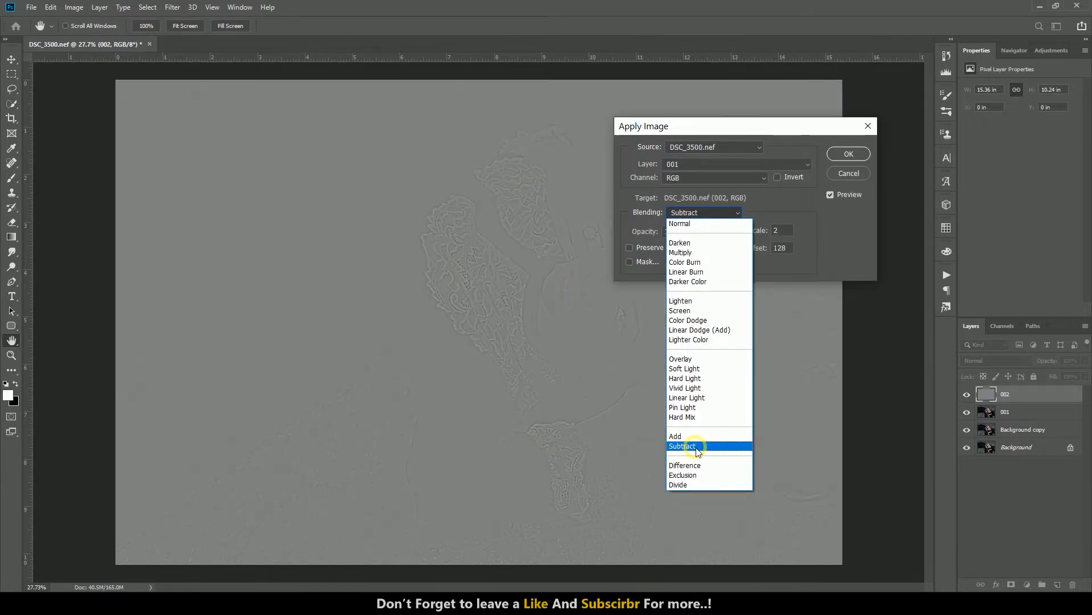
click(699, 446)
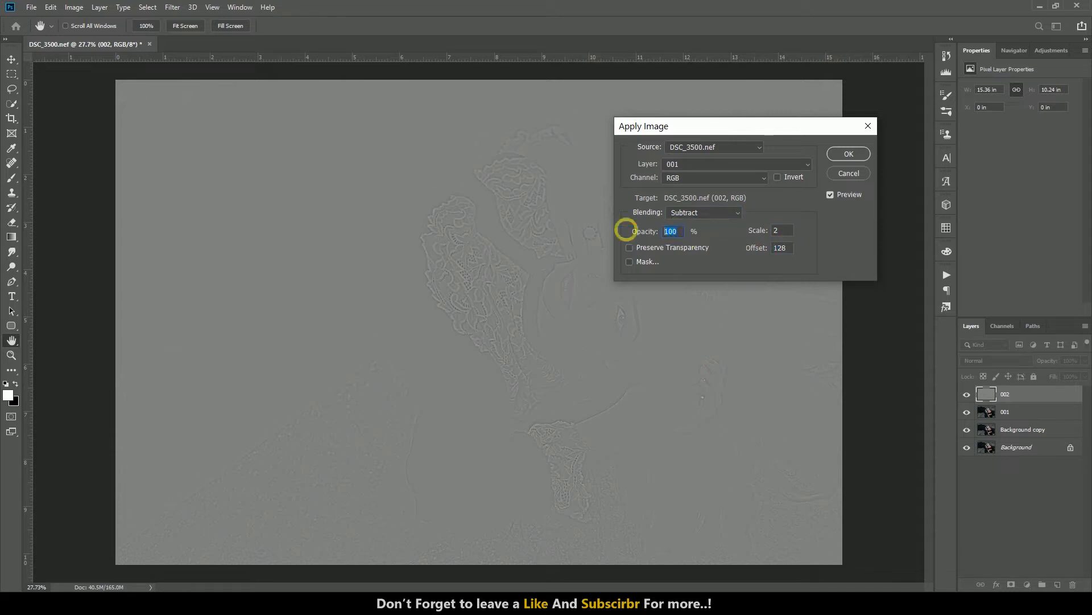
click(849, 154)
Step: Set the blend mode of the grey texture layer 002 to Linear Light
key(v)
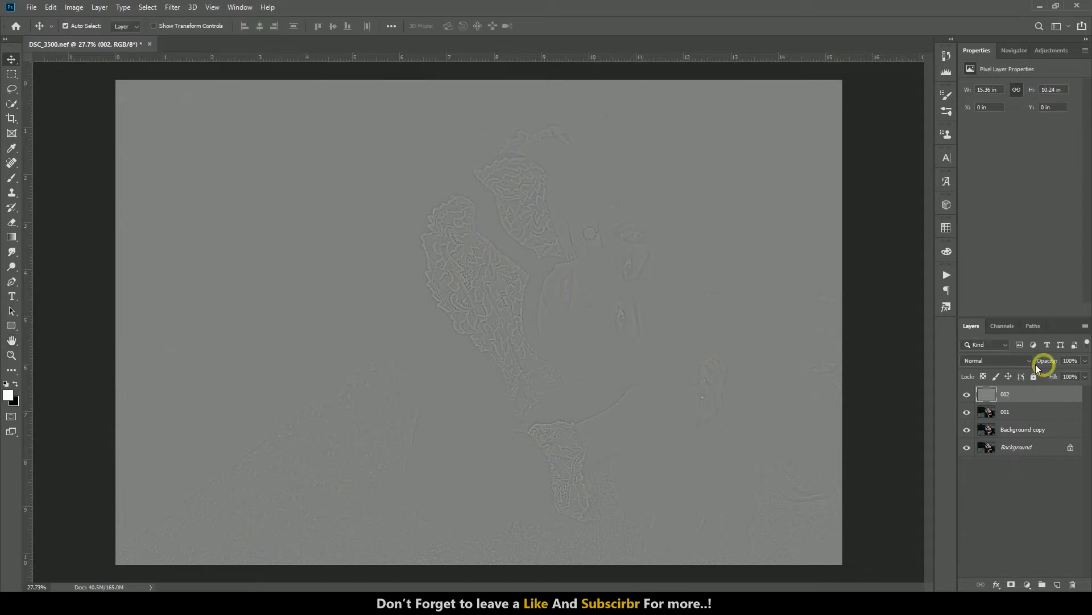
click(1020, 367)
click(1002, 485)
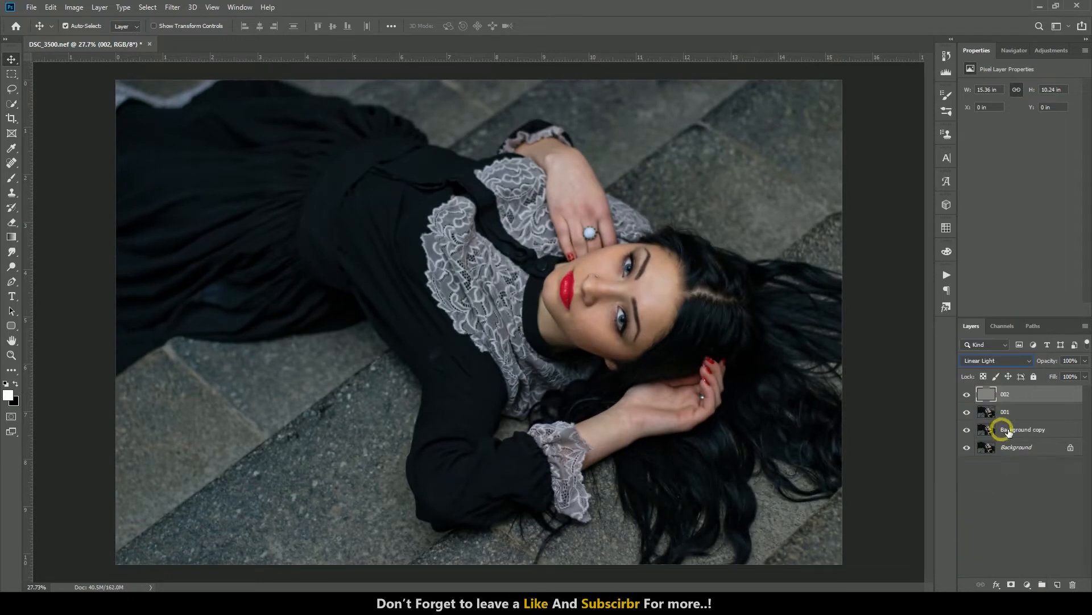
Step: Activate the Mixer Brush on the blurred layer 001 with the forehead in close view
click(1013, 418)
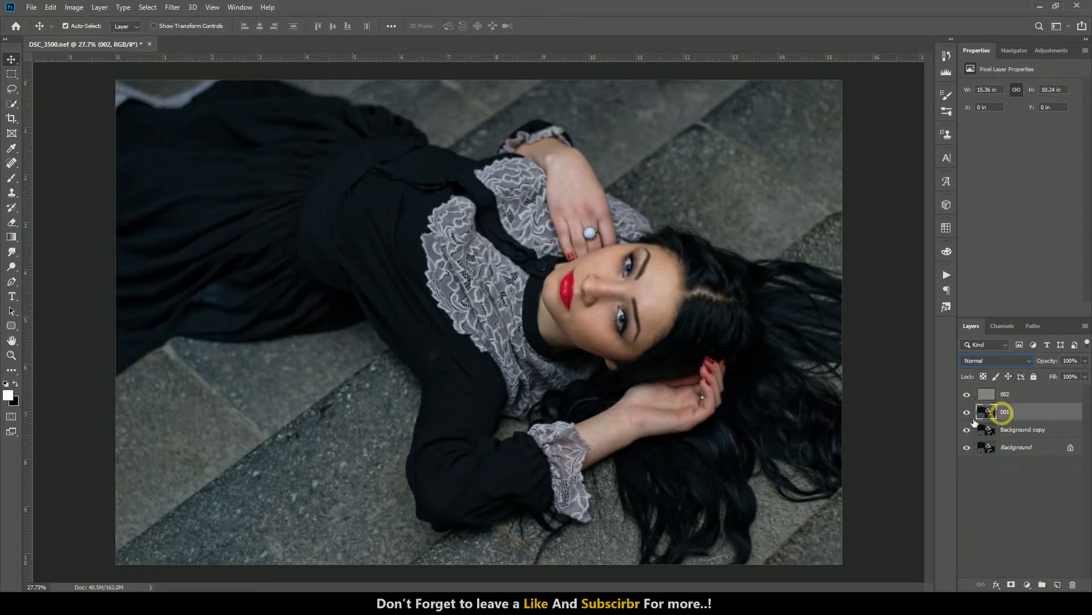
click(10, 183)
click(43, 210)
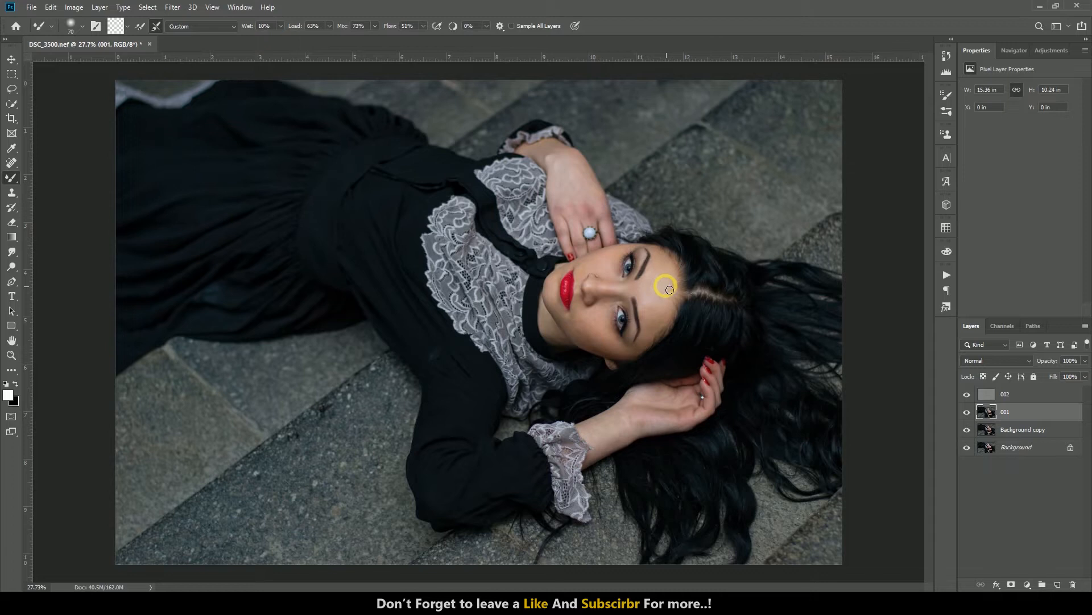
alt+scroll(669, 290, up, 5)
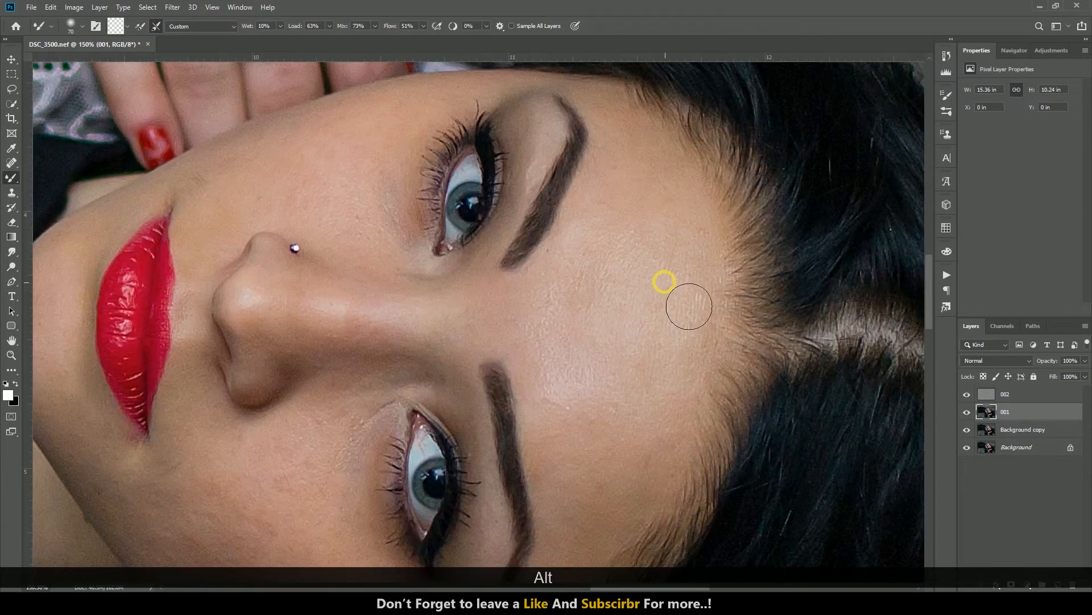
scroll(665, 281, up, 1)
key(j)
key(bracketleft)
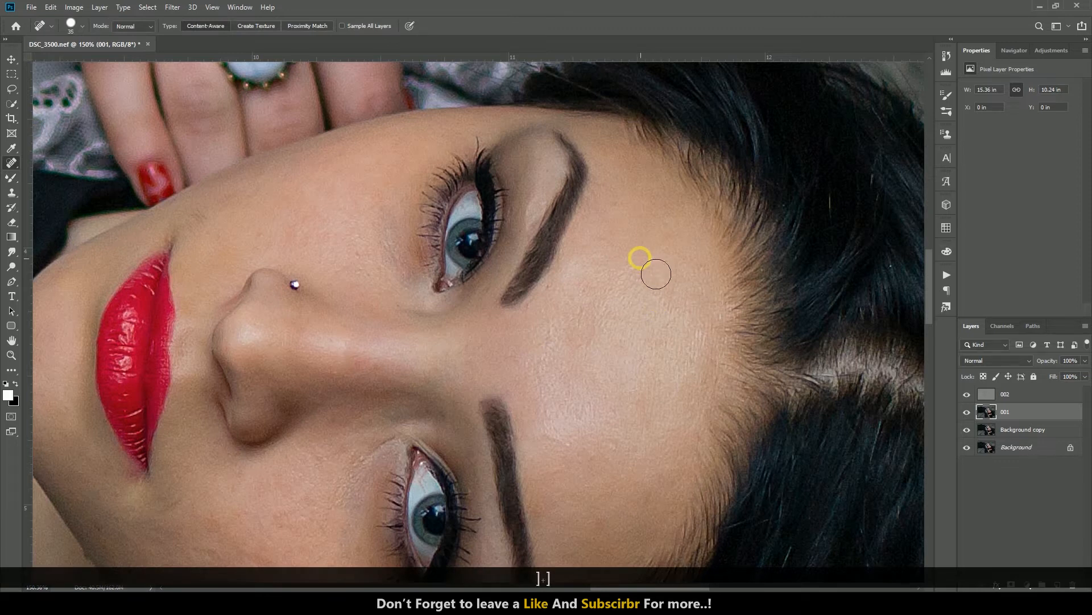
mouse_move(623, 222)
mouse_down()
mouse_move(628, 190)
mouse_move(611, 231)
mouse_up()
key(ctrl+z)
Step: Blend the forehead skin beside the upper eyebrow with a small Mixer Brush on layer 001
click(12, 178)
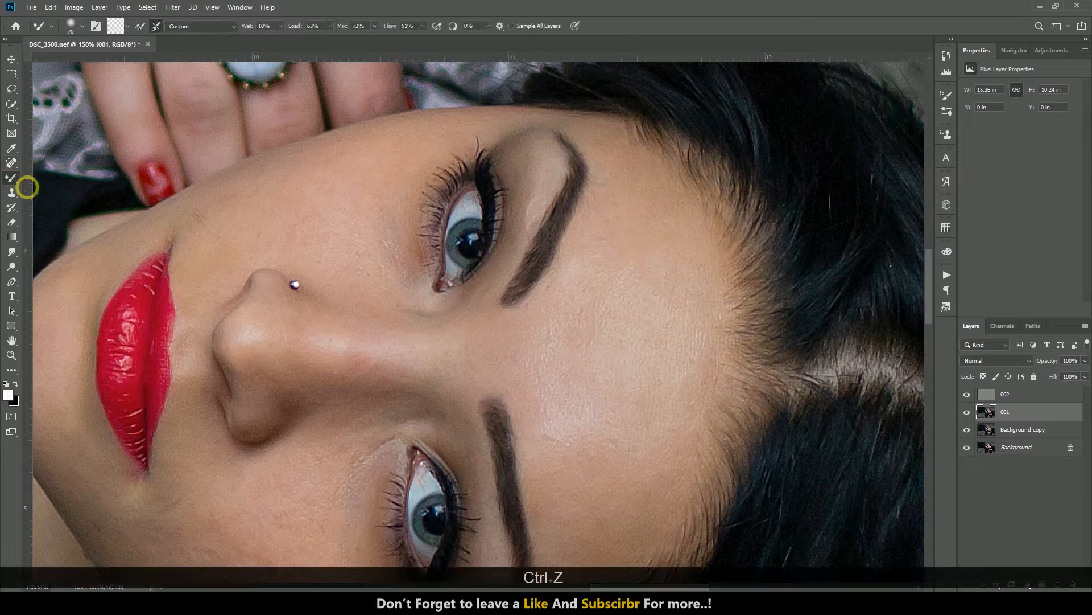
key(bracketleft)
drag(624, 203, 614, 209)
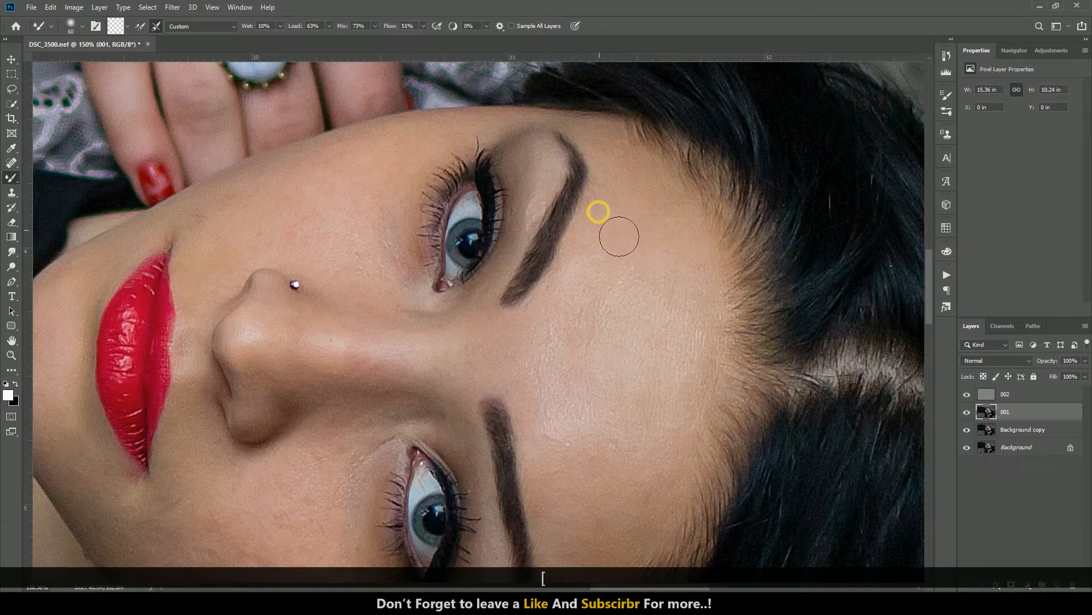
key(bracketleft)
key(bracketleft)
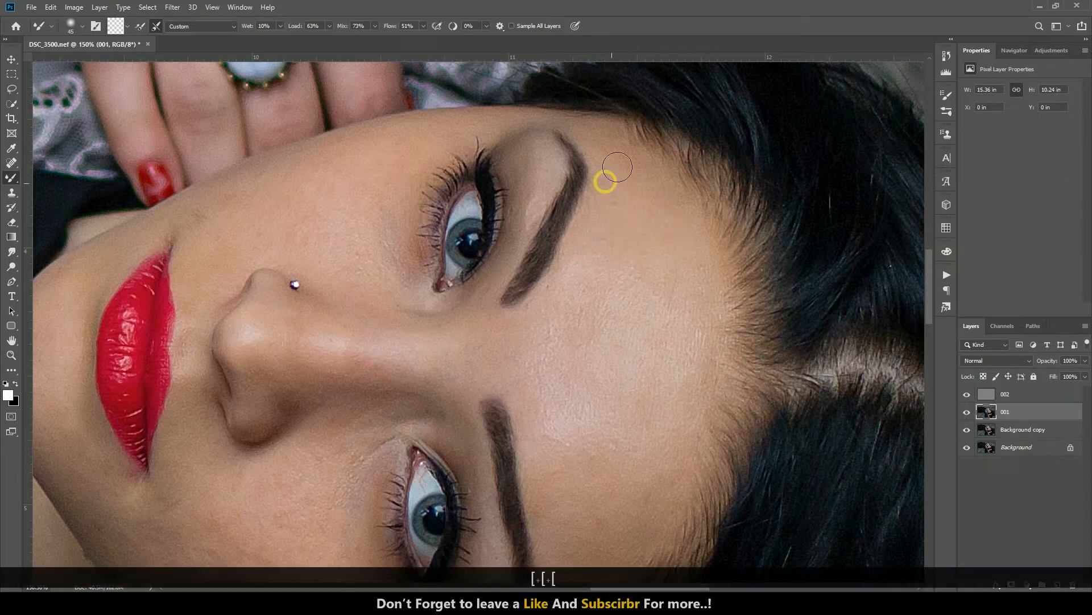
Step: Smooth the middle of the forehead down to the lower temple with the Mixer Brush, varying its size between 60 and 80
scroll(665, 261, down, 2)
key(bracketright)
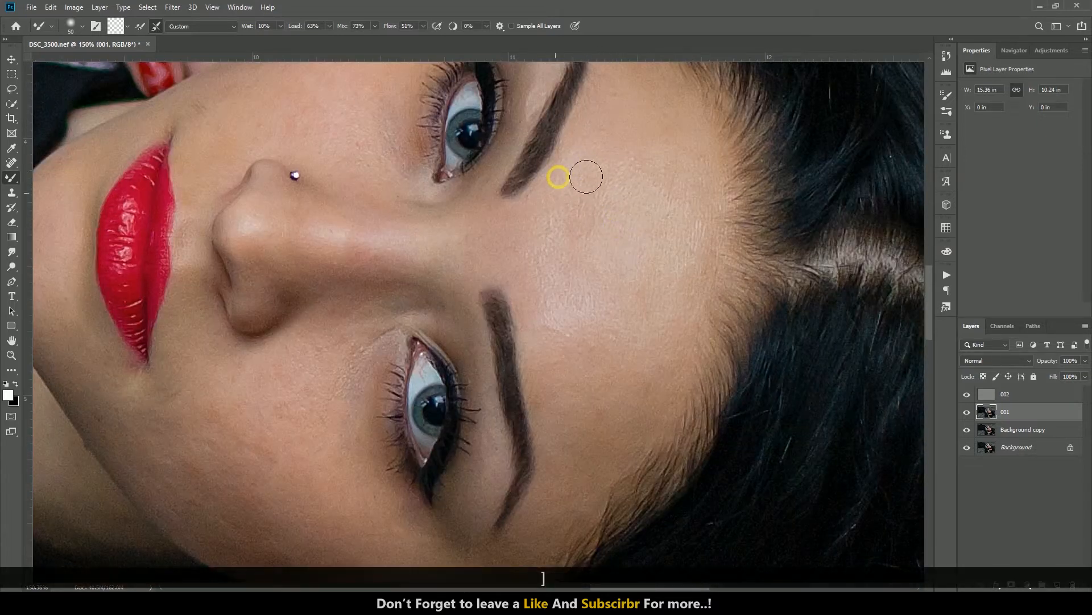
key(bracketright)
key(bracketright)
key(bracketright)
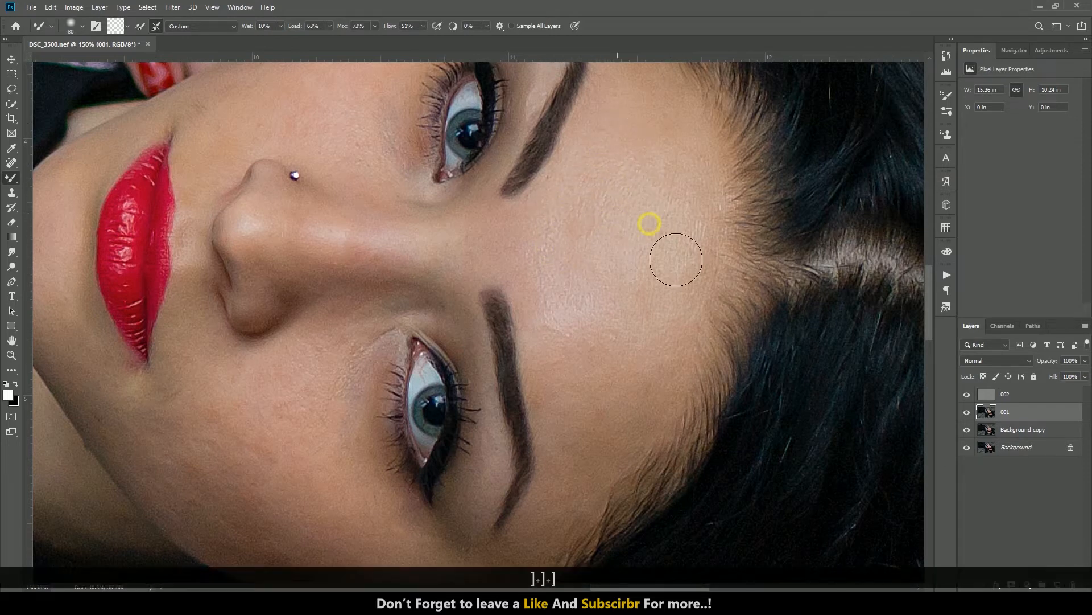
key(bracketleft)
scroll(631, 317, down, 1)
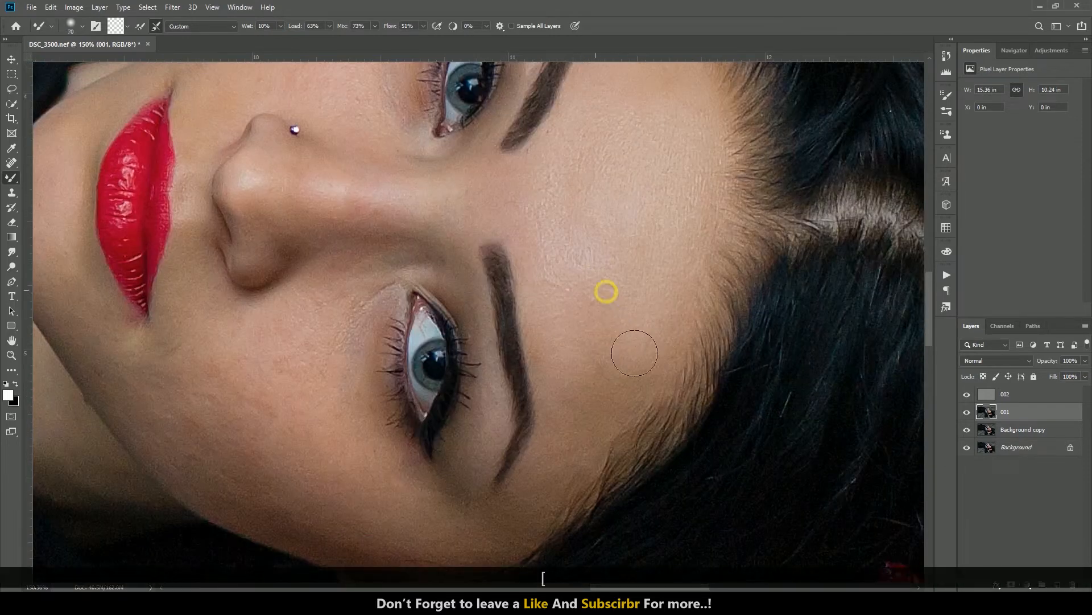
key(bracketleft)
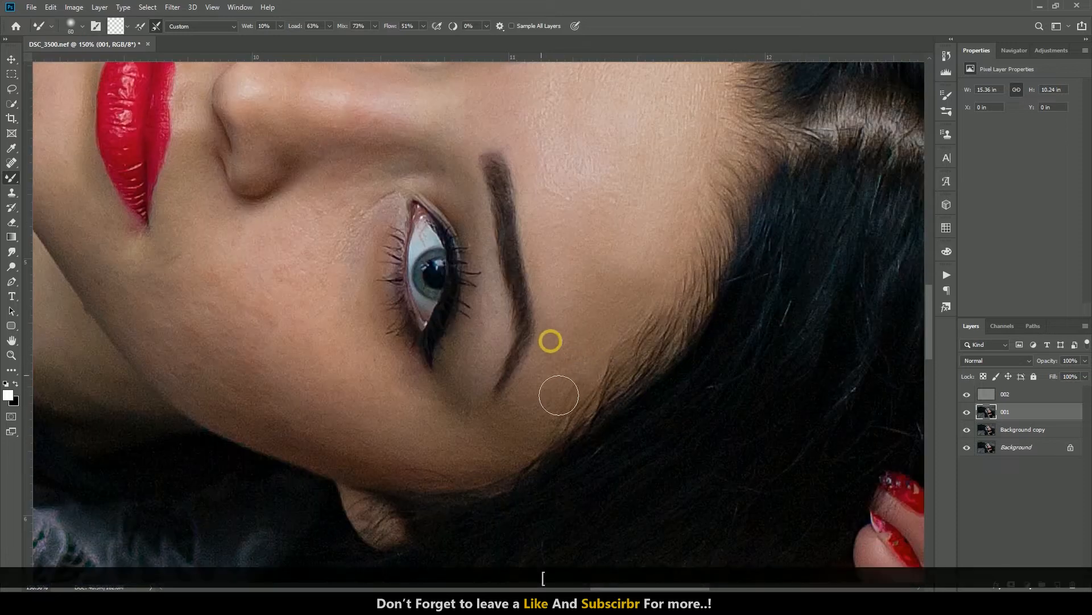
Step: Blend the skin of the lower cheek and around the lower eye with a smaller Mixer Brush
scroll(358, 431, up, 5)
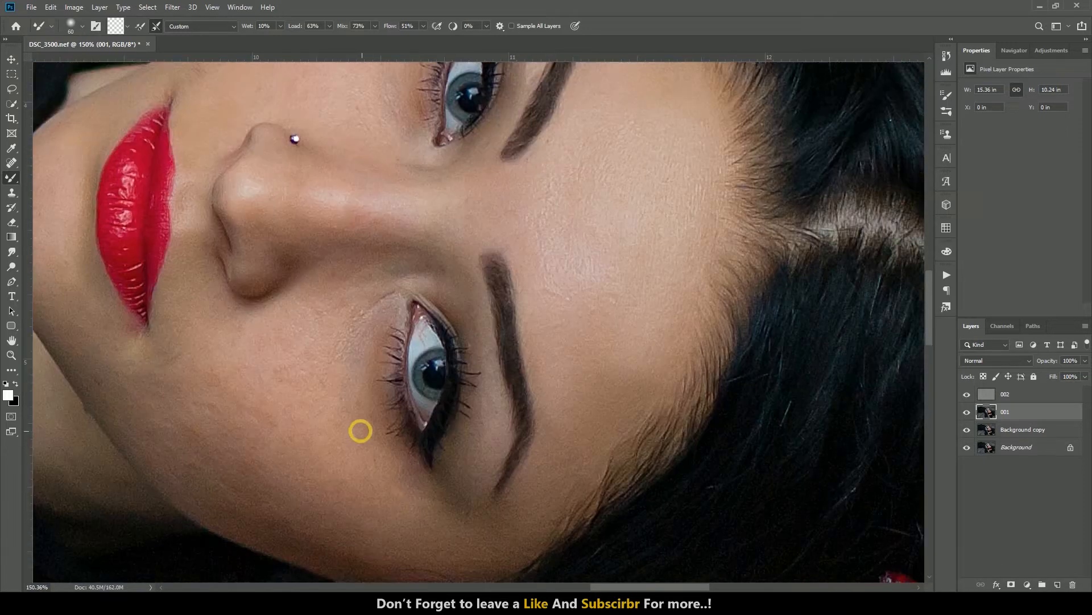
key(bracketleft)
key(bracketleft)
Step: Smooth the upper cheek with the Mixer Brush at size 70 and the upper eyelid at size 50
scroll(341, 295, down, 1)
key(bracketright)
key(bracketright)
key(bracketright)
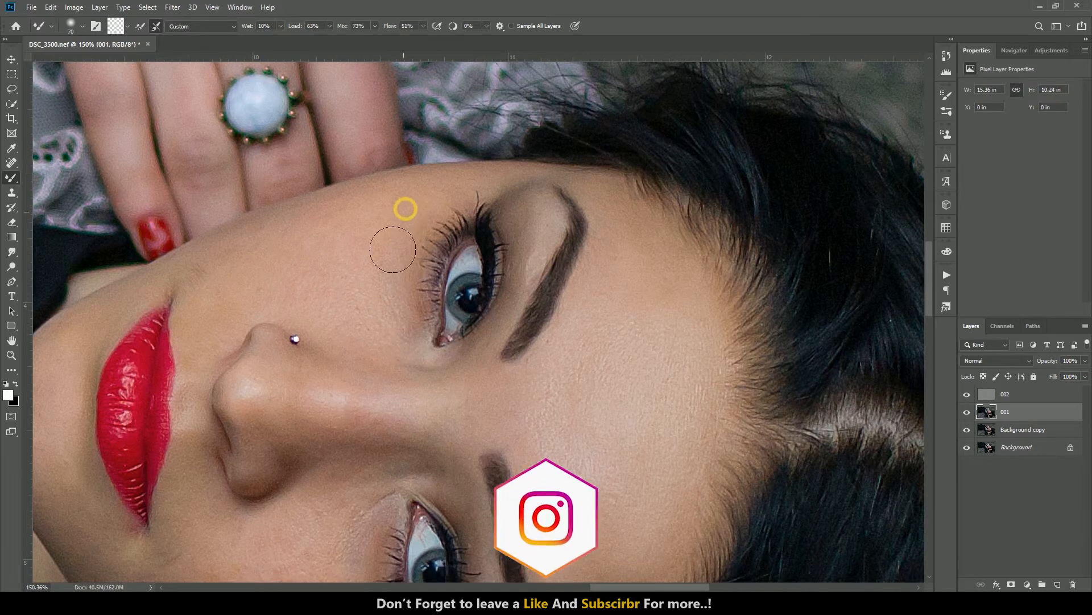
scroll(414, 280, down, 1)
key(bracketleft)
key(bracketleft)
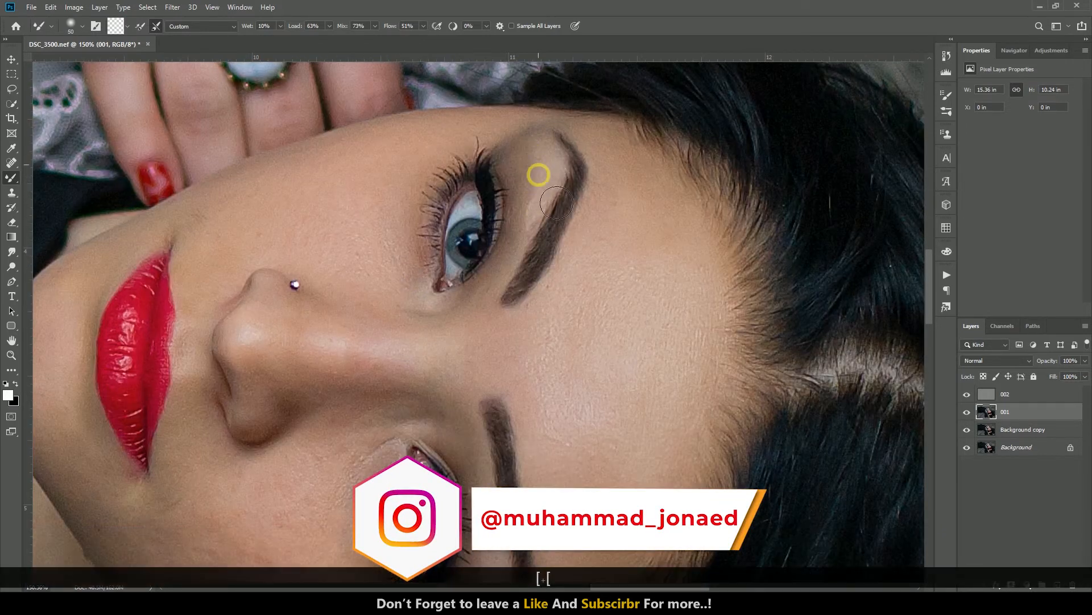
Step: Blend the skin along the nose with the Mixer Brush, using sizes 70 and 50
scroll(399, 318, down, 1)
key(bracketright)
key(bracketright)
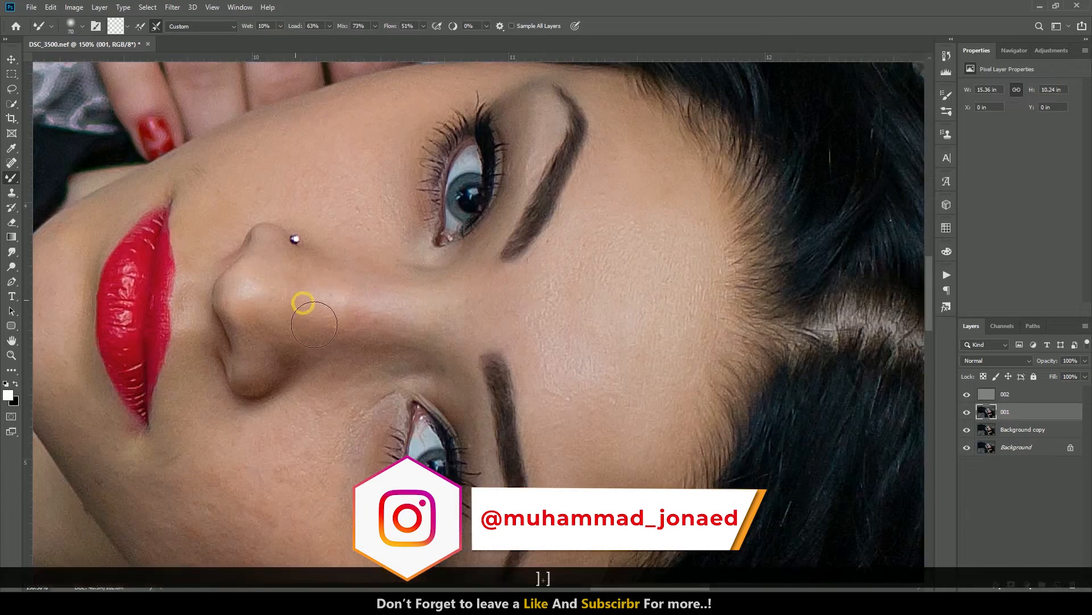
key(bracketleft)
key(bracketleft)
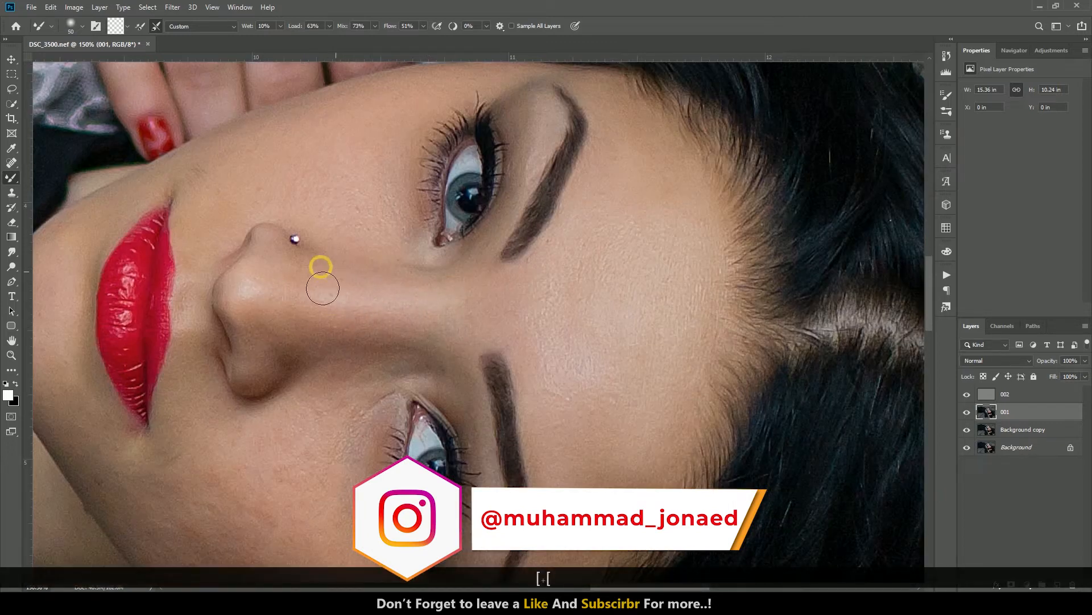
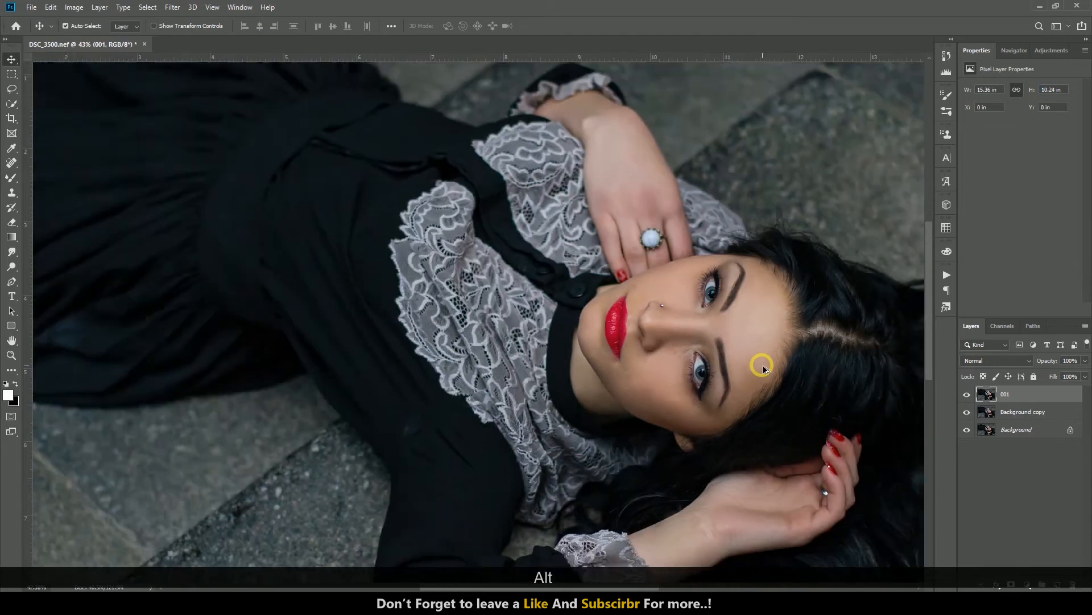
Step: Smooth the skin on layer 001 with SkinFiner, setting smoothing Amount to 19, skin-tone Brightness to +7 and Shadow to about +13
scroll(764, 369, up, 1)
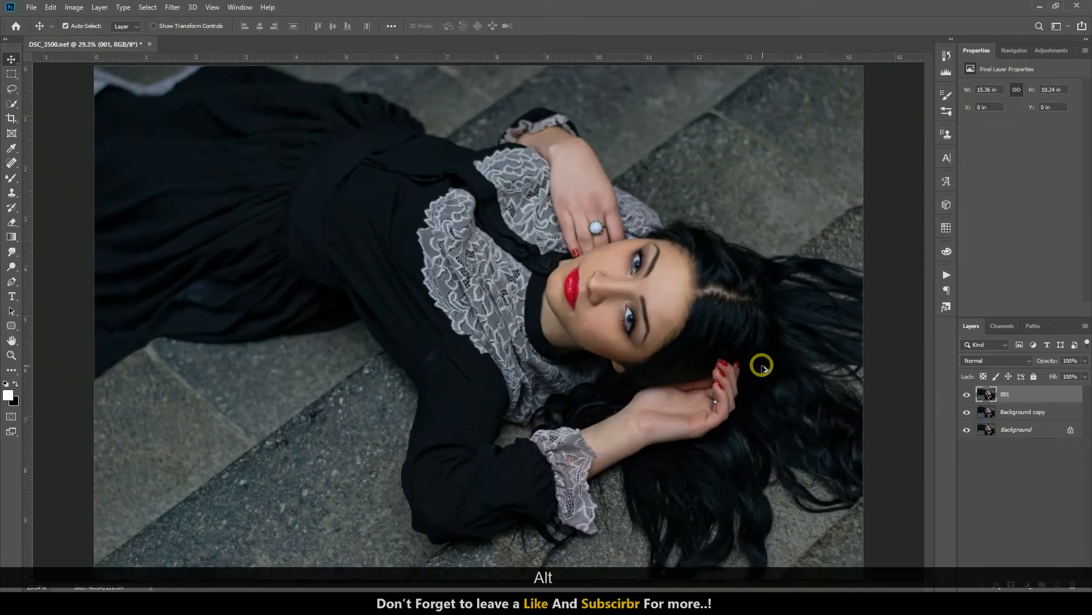
click(171, 8)
mouse_move(244, 348)
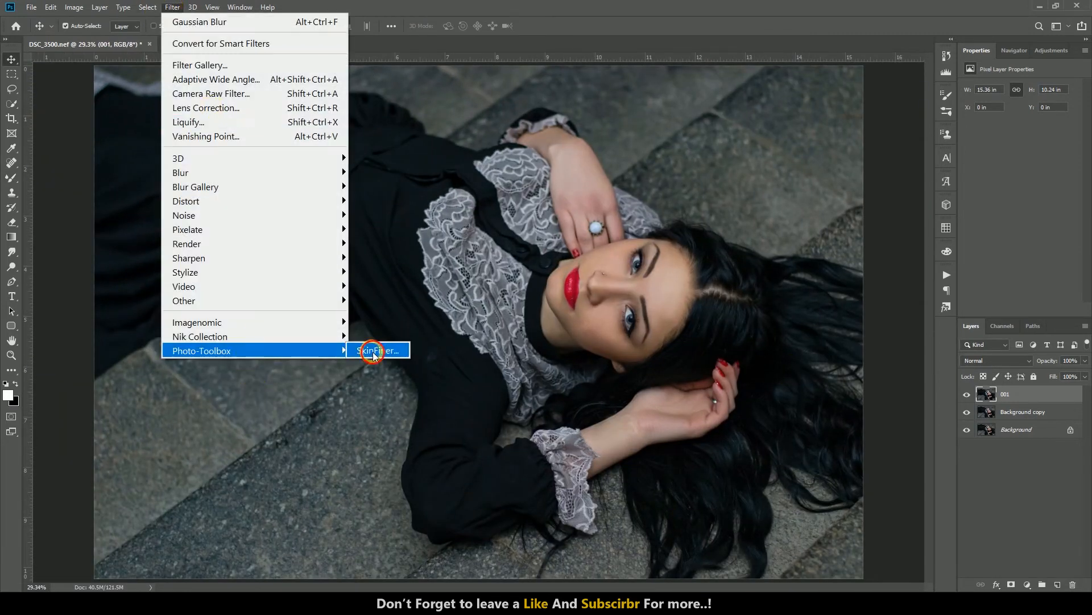
click(371, 350)
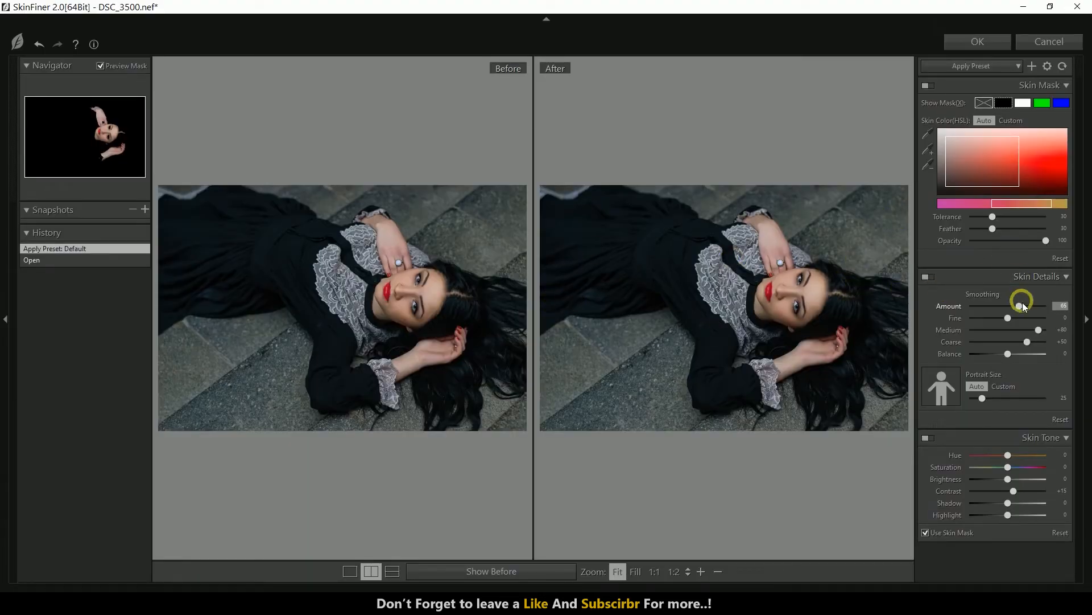
click(802, 299)
click(988, 306)
drag(989, 306, 979, 309)
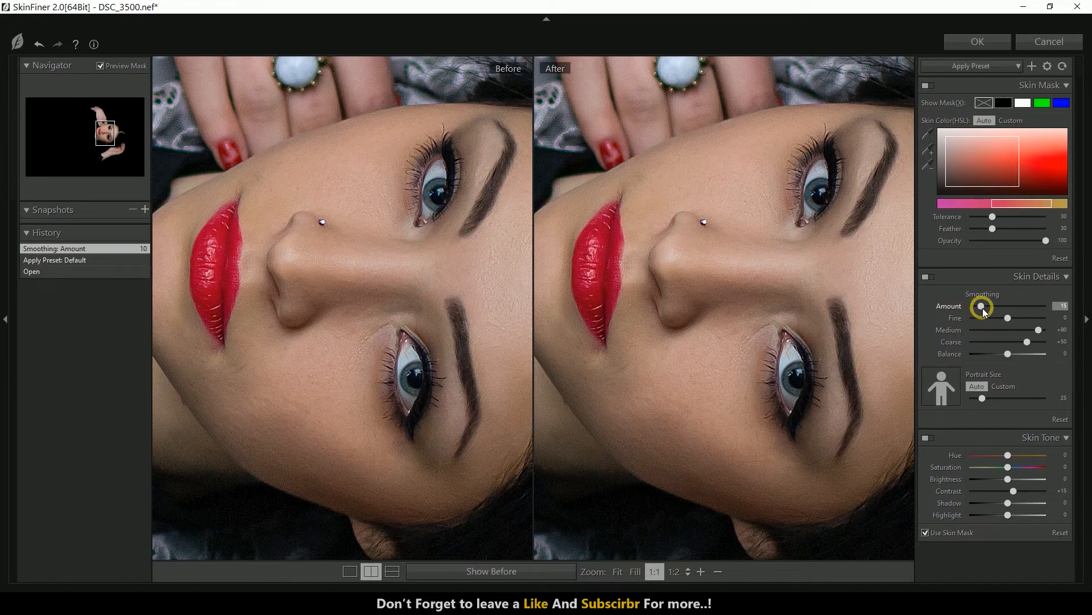
drag(985, 309, 986, 307)
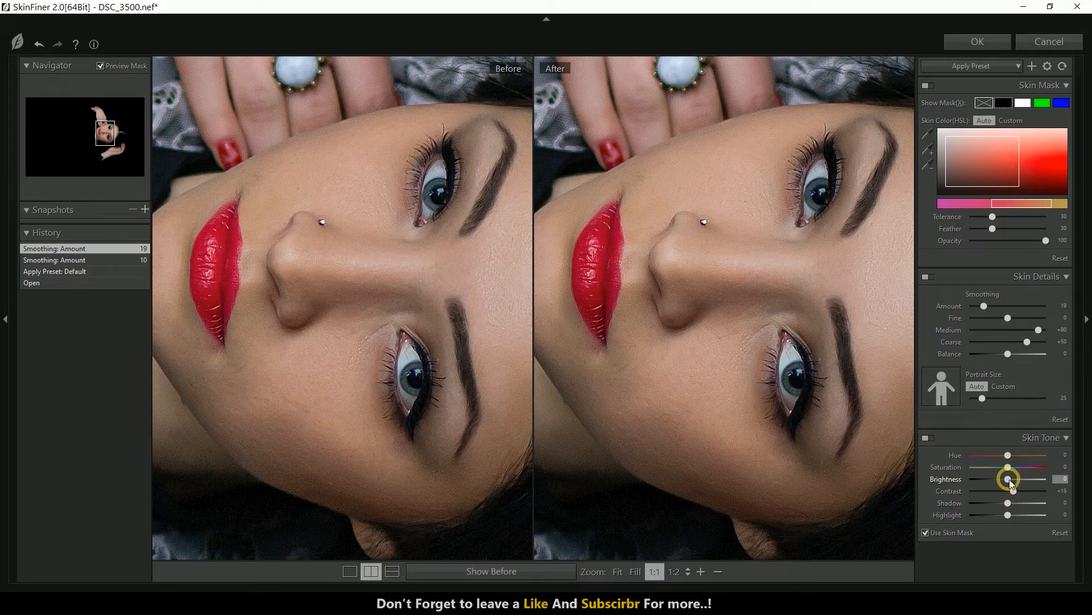
drag(1013, 482, 1011, 481)
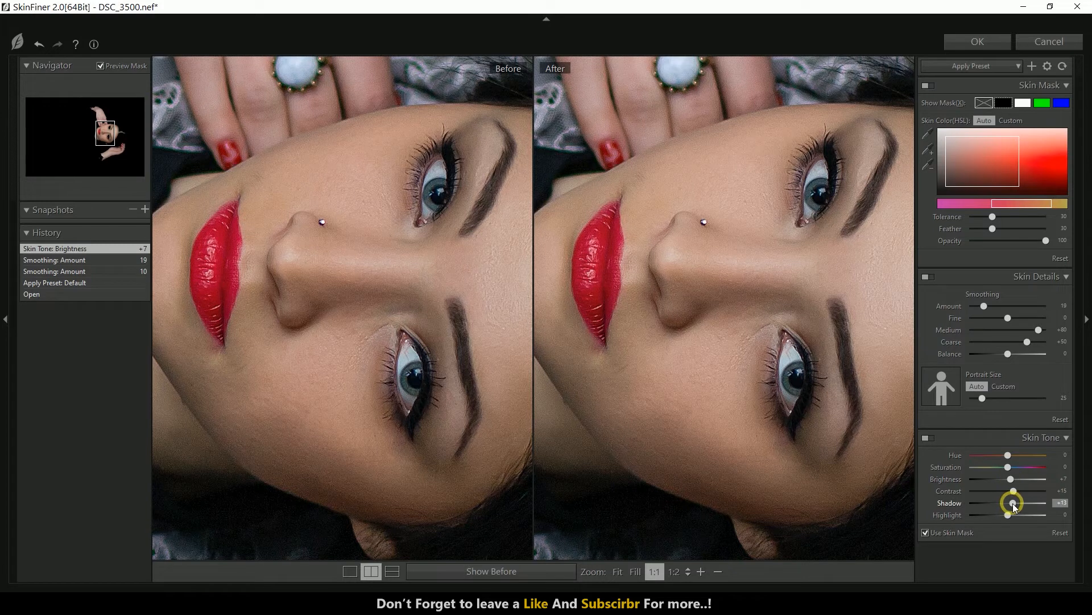
drag(1013, 506, 1013, 506)
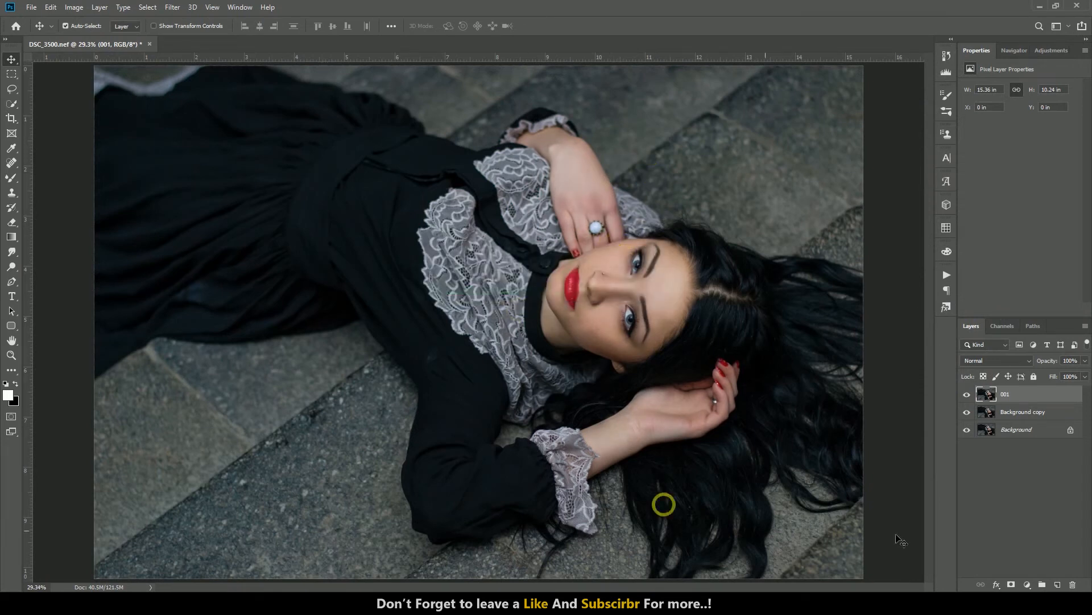
Step: Open the Camera Raw Filter on layer 001 and load the saved settings file DSC_3500p from the Downloads folder
click(165, 11)
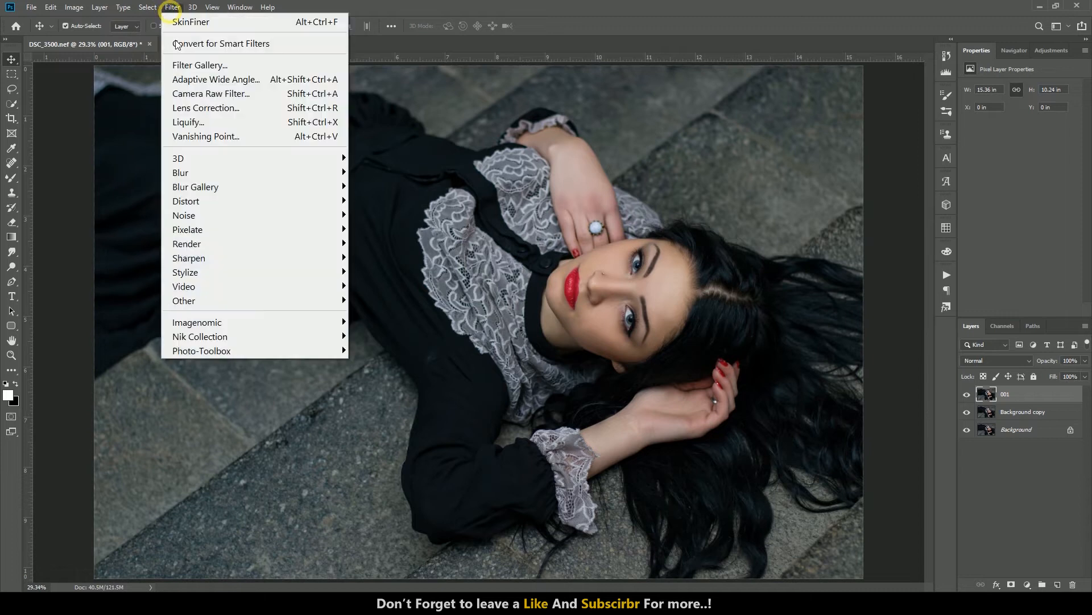
click(200, 95)
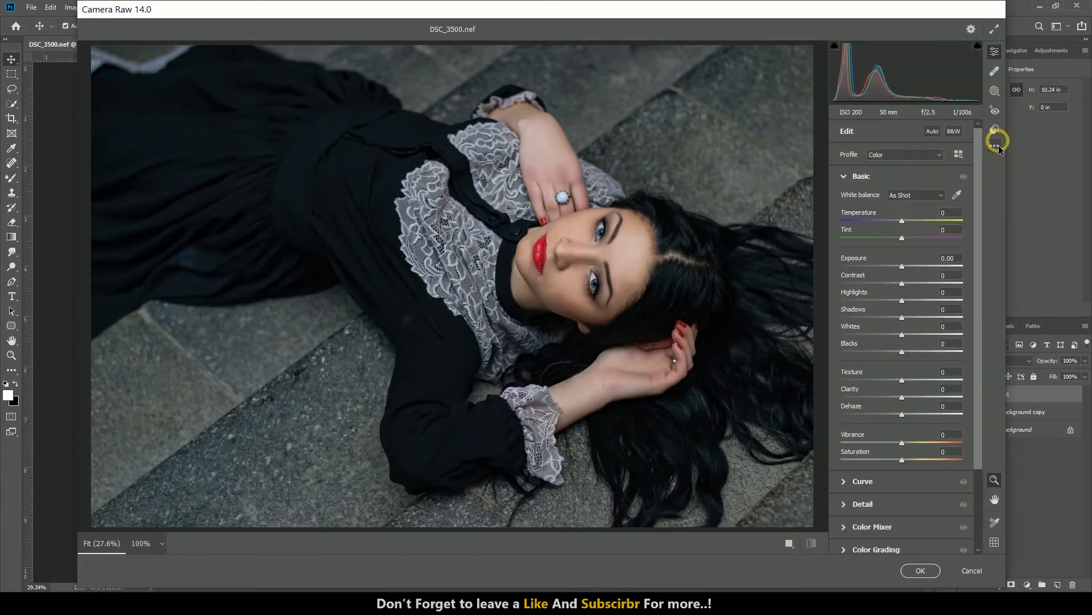
click(1000, 149)
click(937, 280)
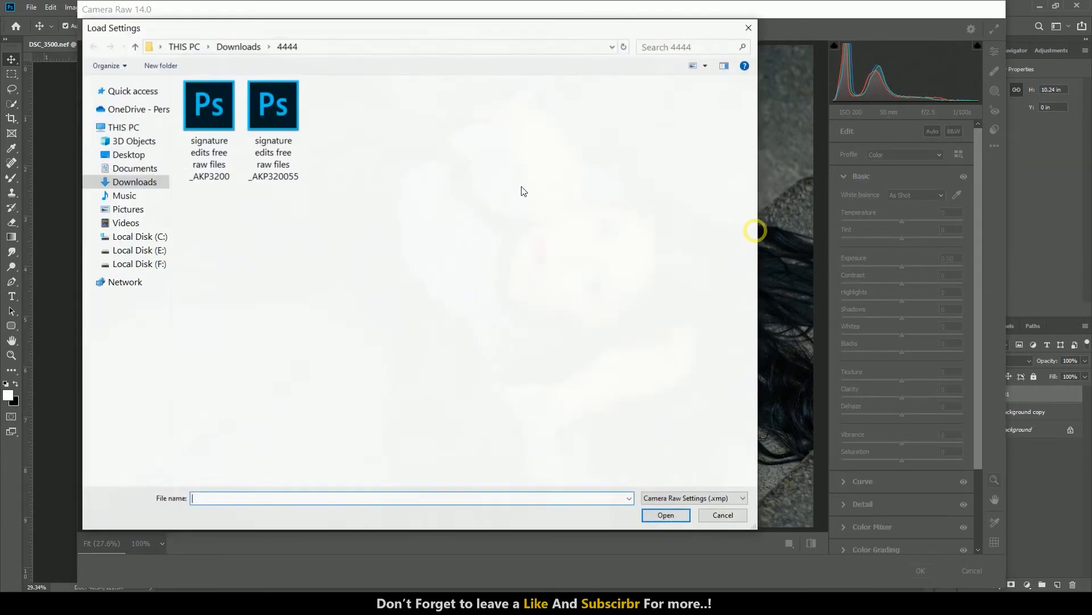
click(238, 46)
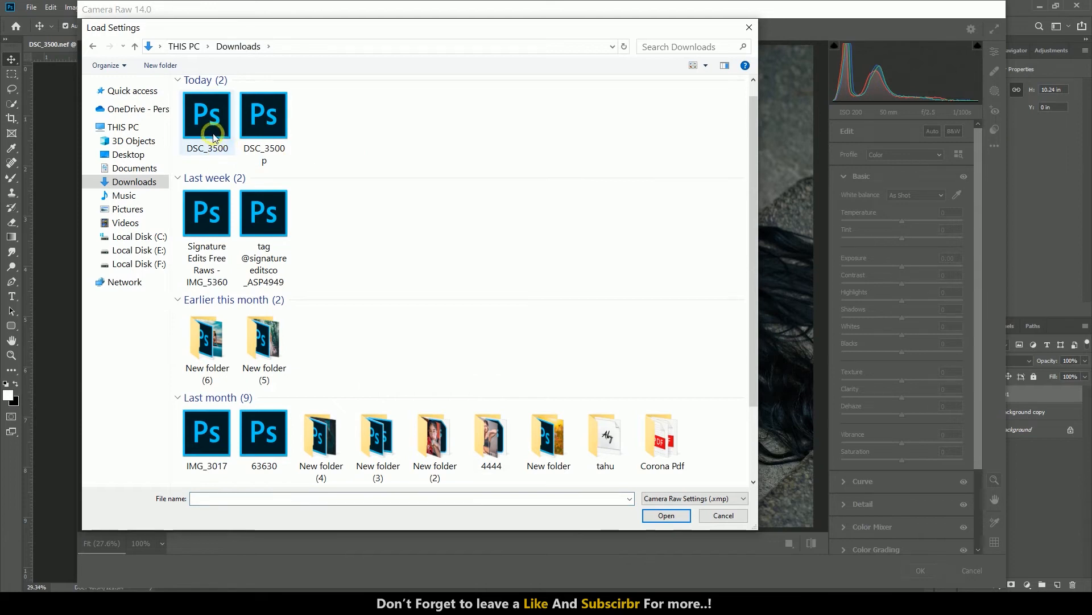
click(214, 137)
double_click(266, 122)
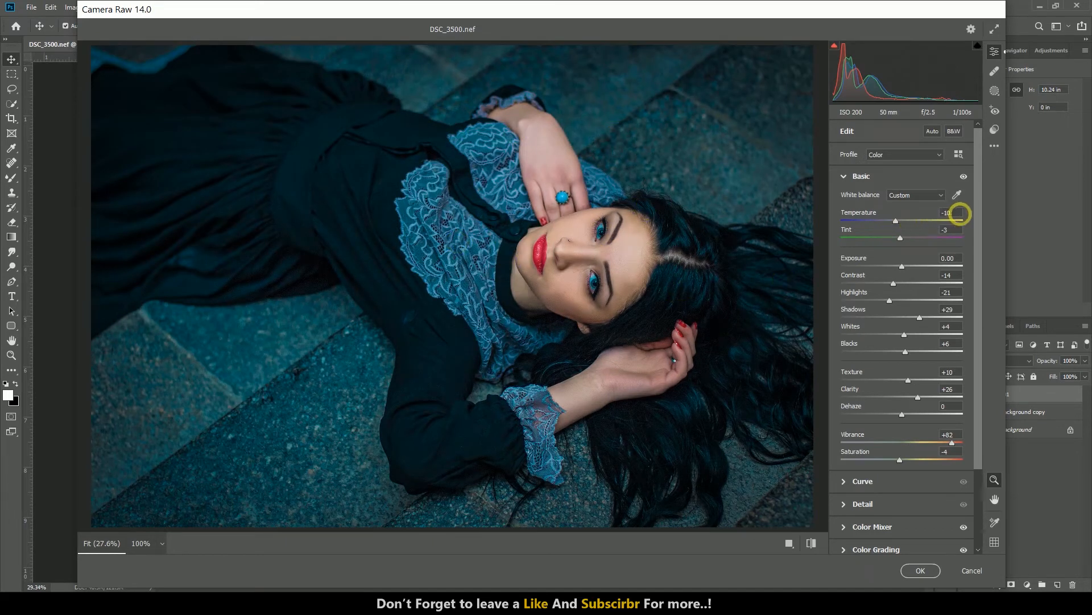
Step: Try raising the Tint to +1 and lowering the Highlights, undoing both adjustments
drag(975, 216, 980, 231)
scroll(980, 230, down, 1)
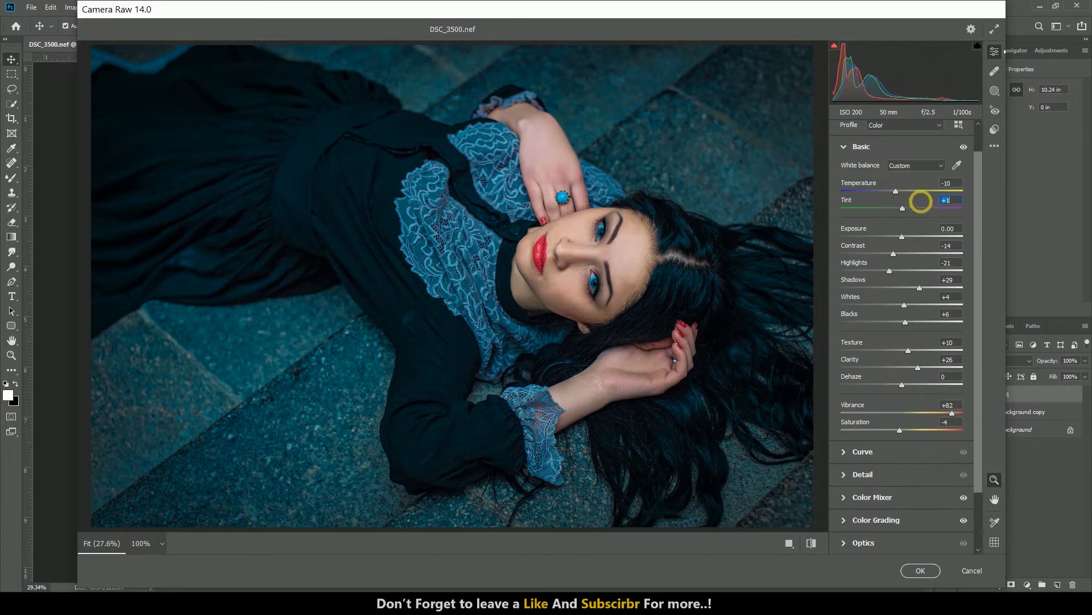
drag(924, 206, 931, 206)
key(ctrl+z)
drag(908, 269, 886, 271)
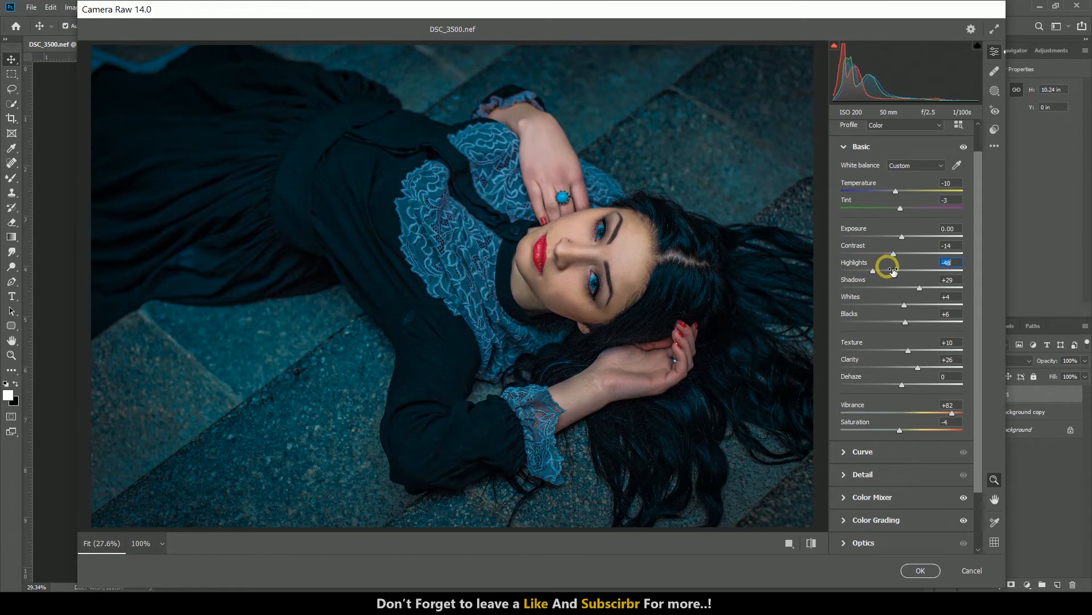
key(ctrl+z)
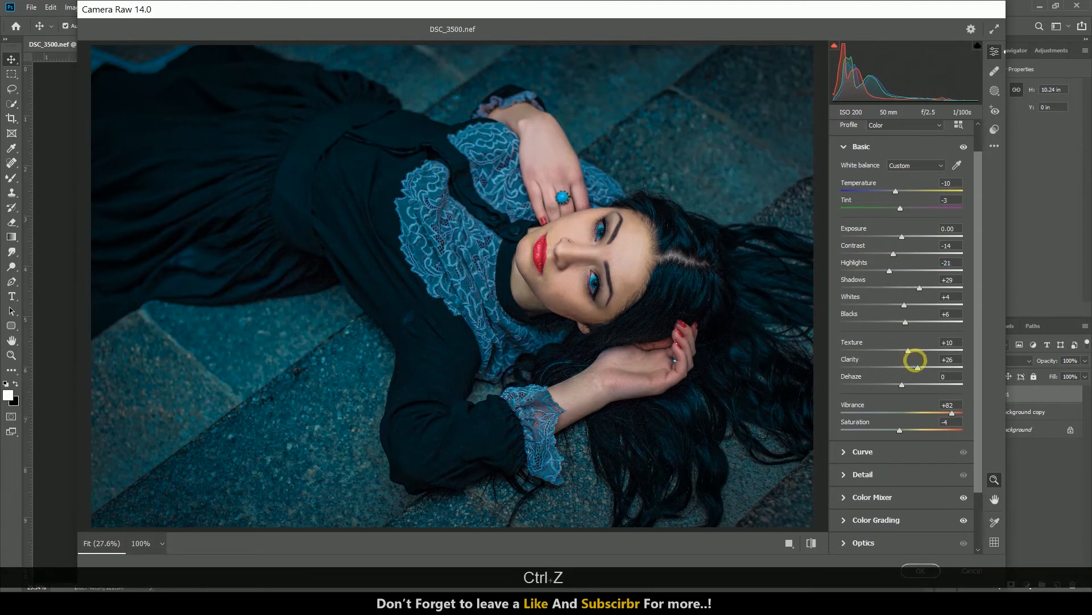
Step: Set the saturation of the orange range to 10 in the Color Mixer
drag(976, 355, 976, 397)
click(885, 396)
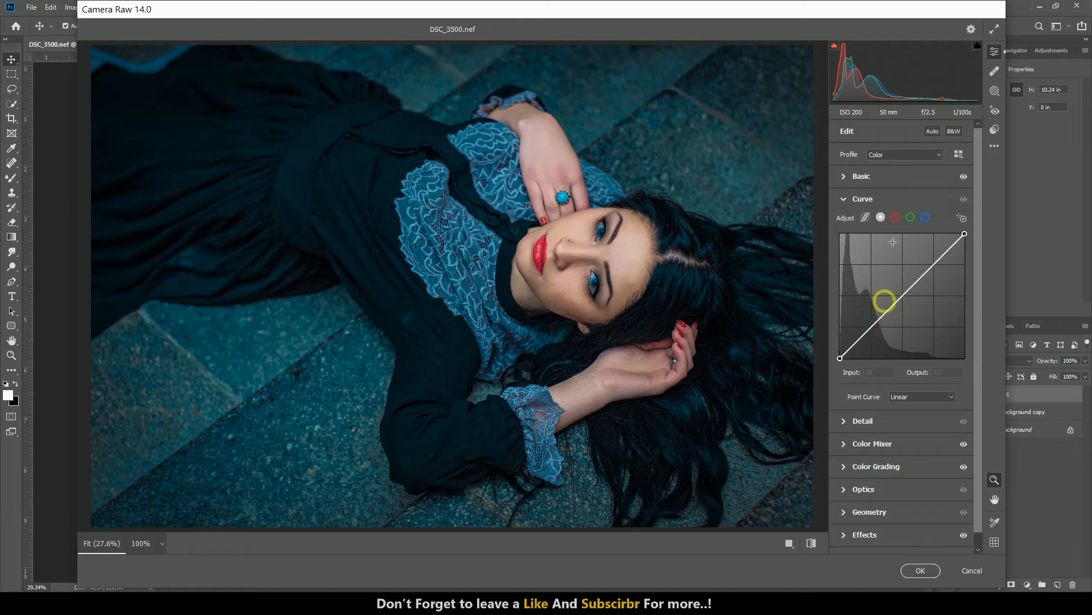
click(863, 198)
click(871, 244)
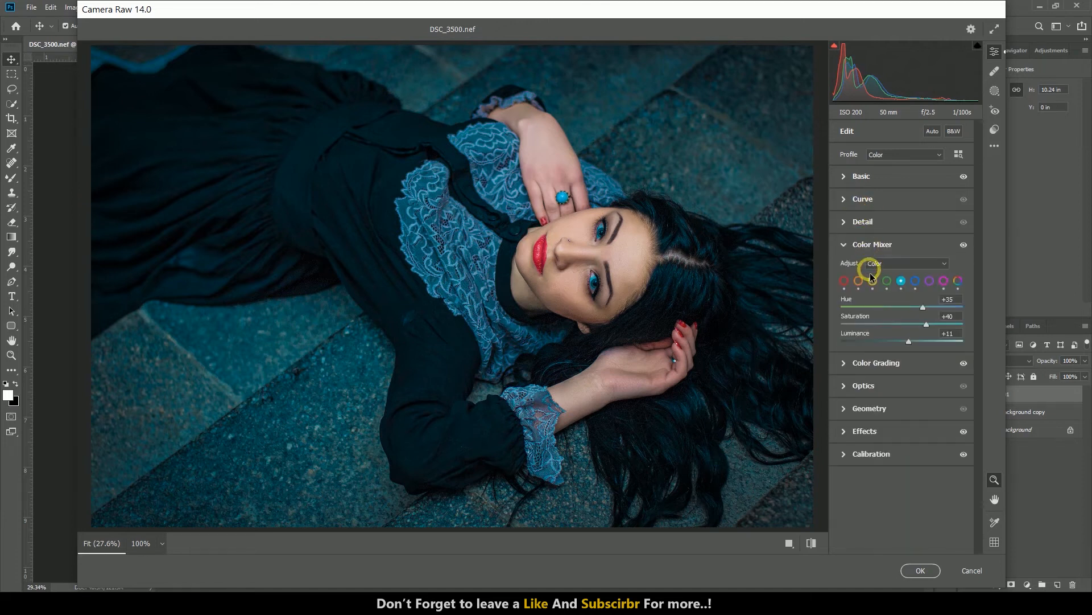
click(858, 281)
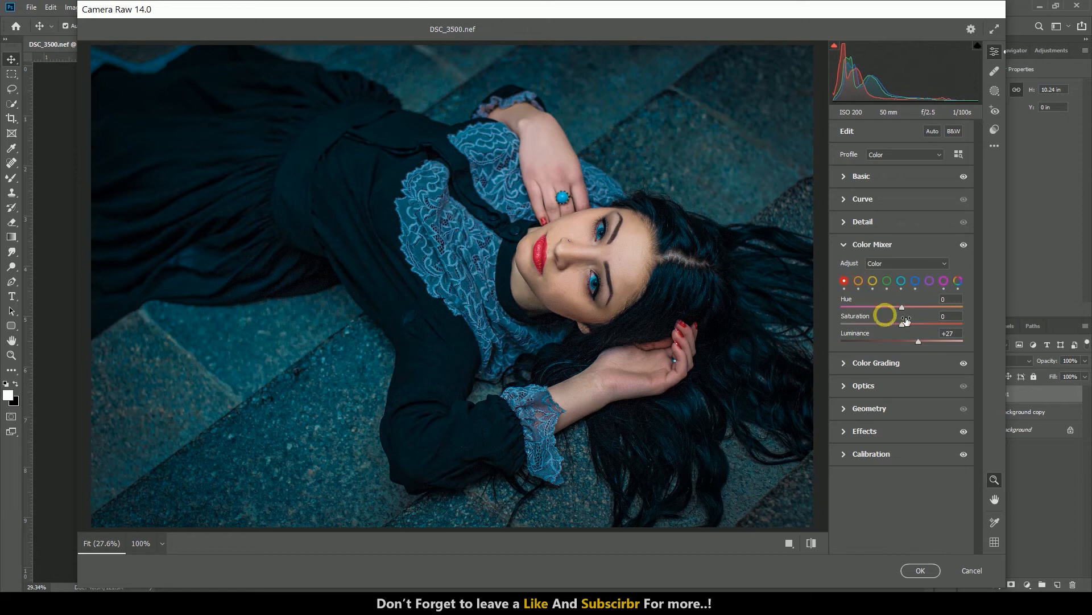
click(859, 281)
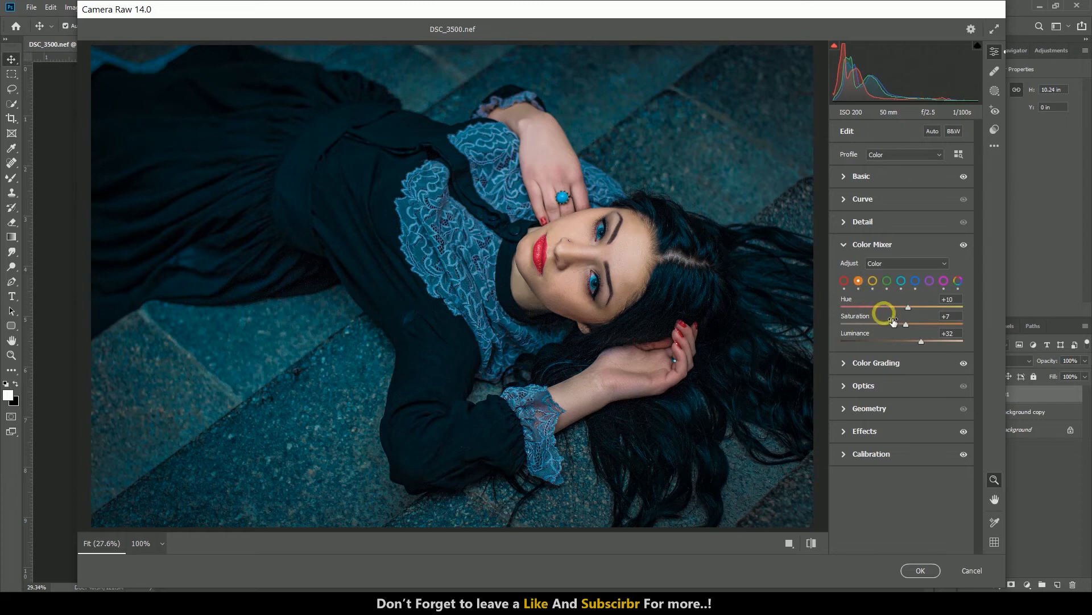
click(951, 319)
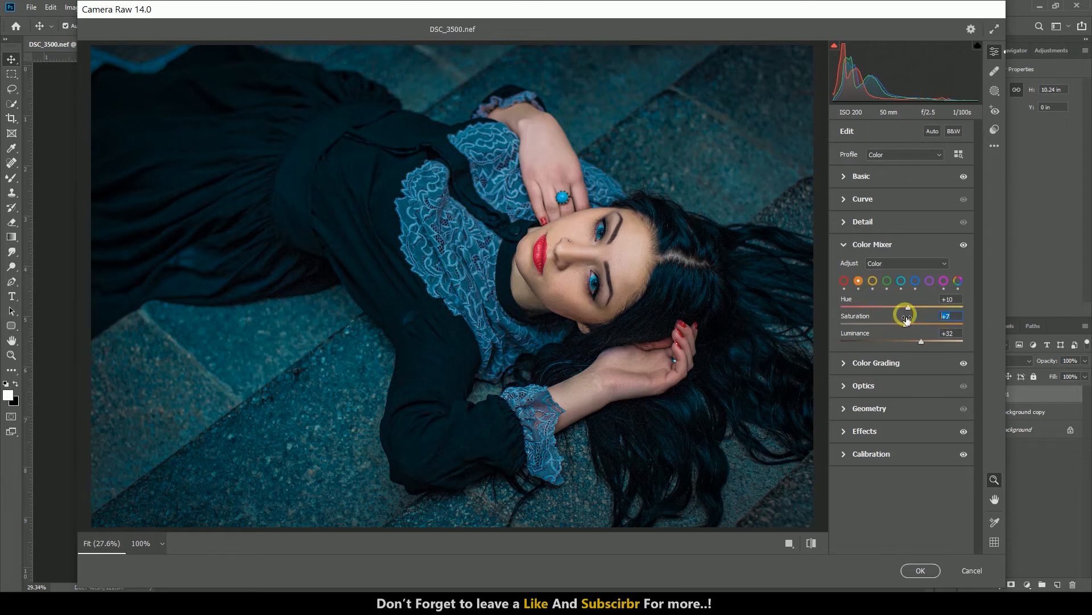
text(10)
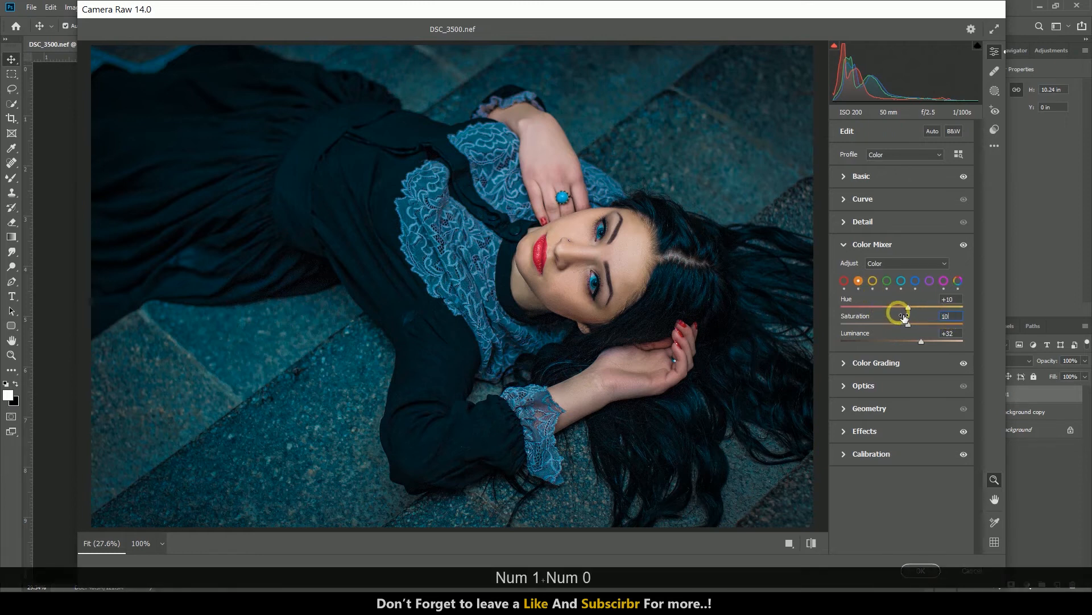
Step: Review the Color Mixer values of the yellow, green, aqua and blue ranges
click(874, 282)
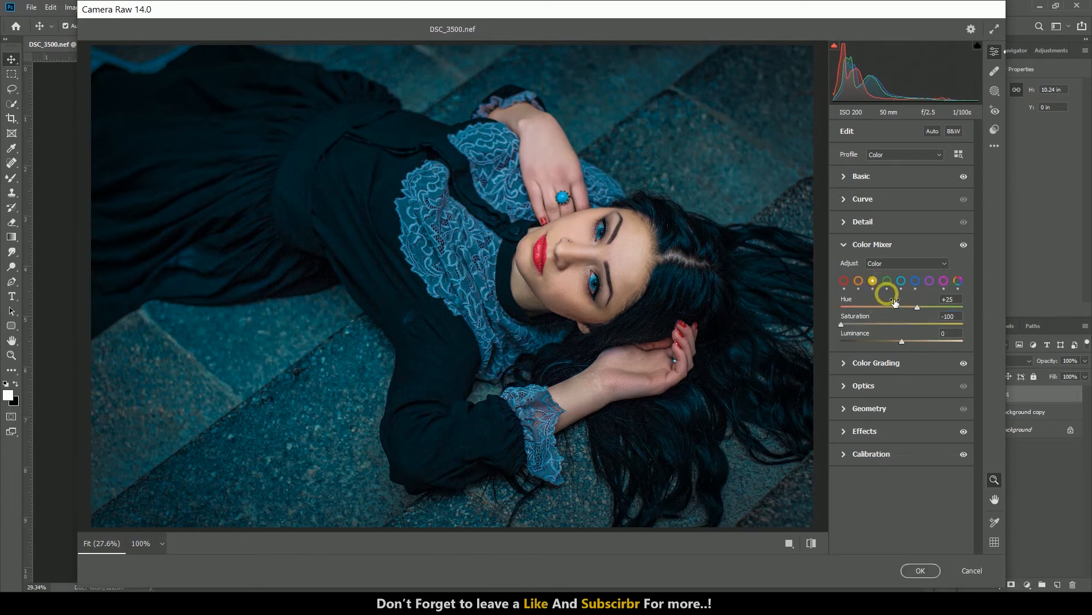
click(887, 281)
click(901, 281)
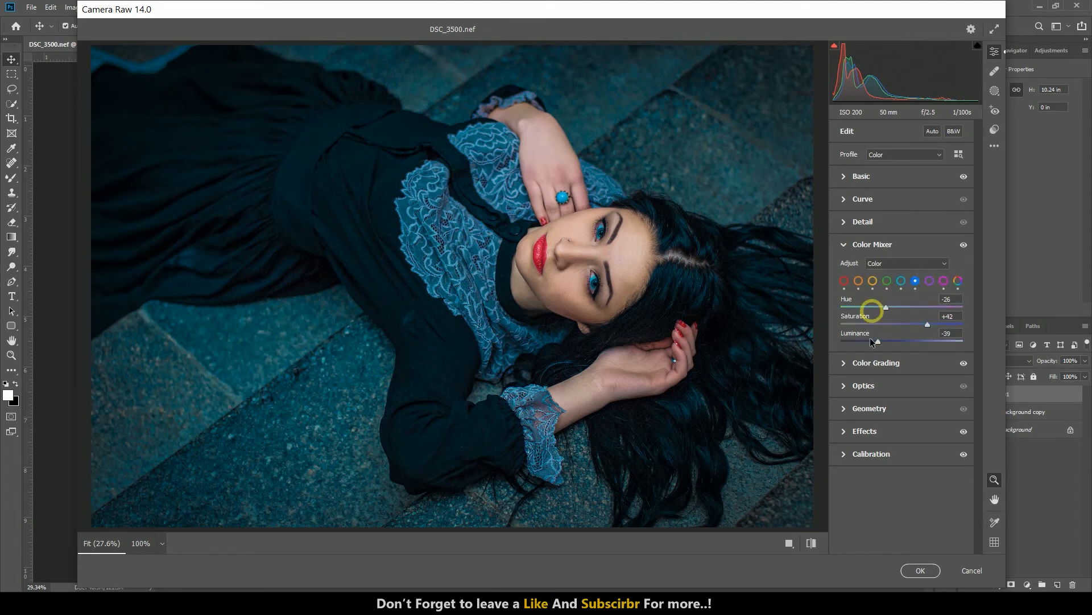
click(870, 360)
click(879, 267)
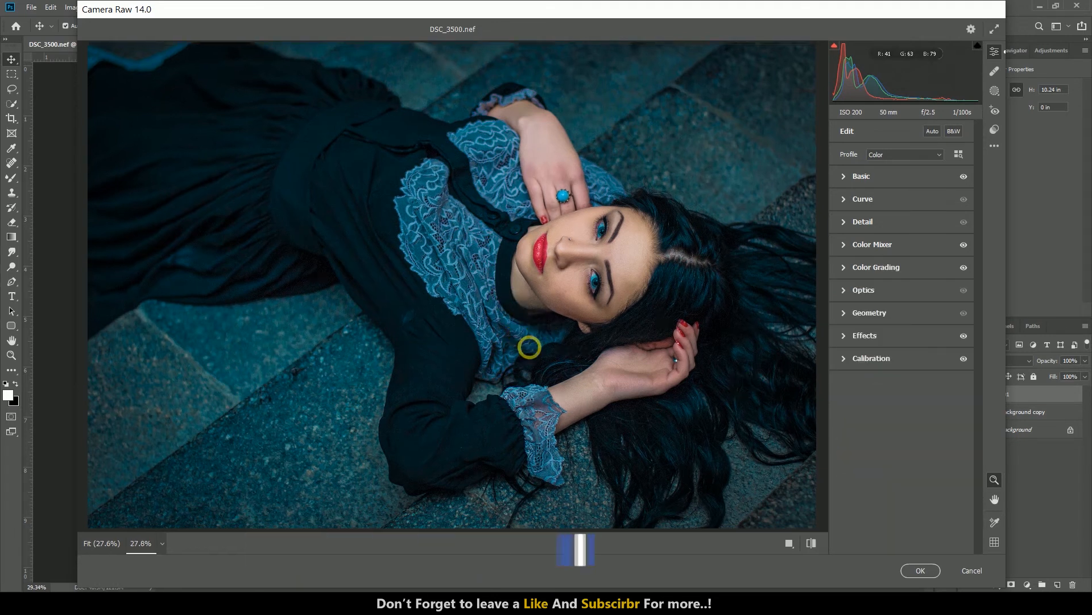
Step: Create a radial gradient mask and place its large ellipse around the woman's face, hands and upper body
scroll(529, 344, down, 3)
click(995, 90)
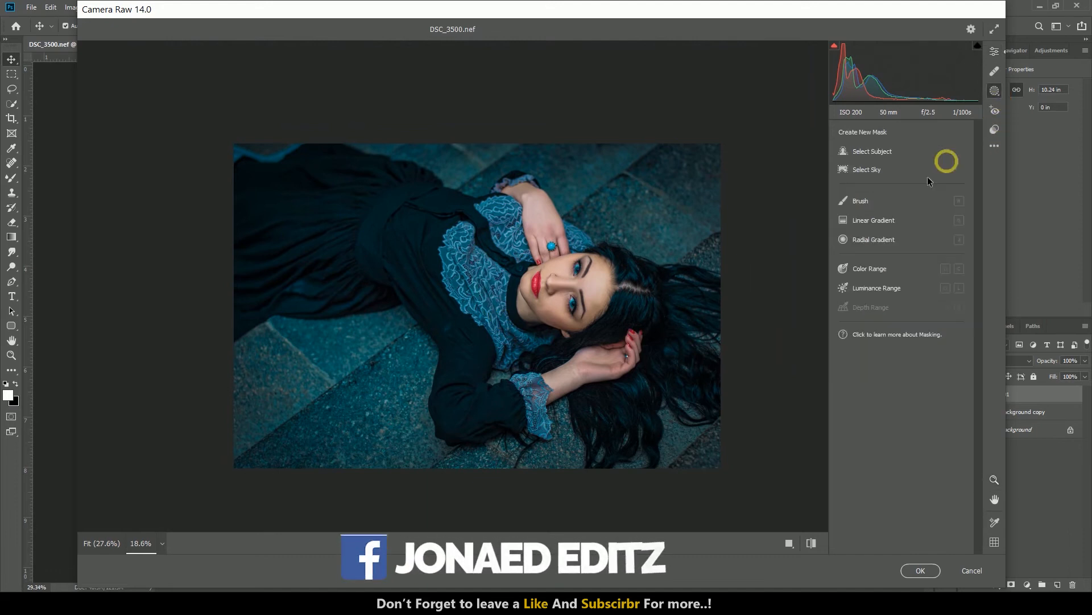
click(865, 239)
drag(469, 300, 592, 418)
drag(461, 298, 525, 312)
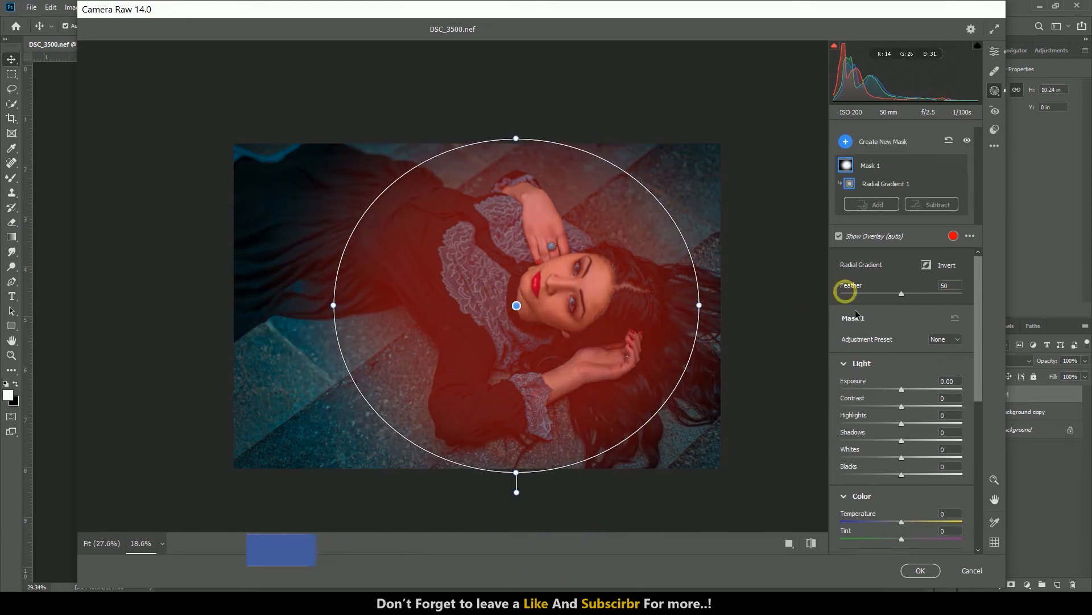
Step: Invert the radial mask, lower its Exposure to -0.90 to darken the surroundings, and apply the Camera Raw adjustments
click(928, 265)
drag(932, 388, 922, 388)
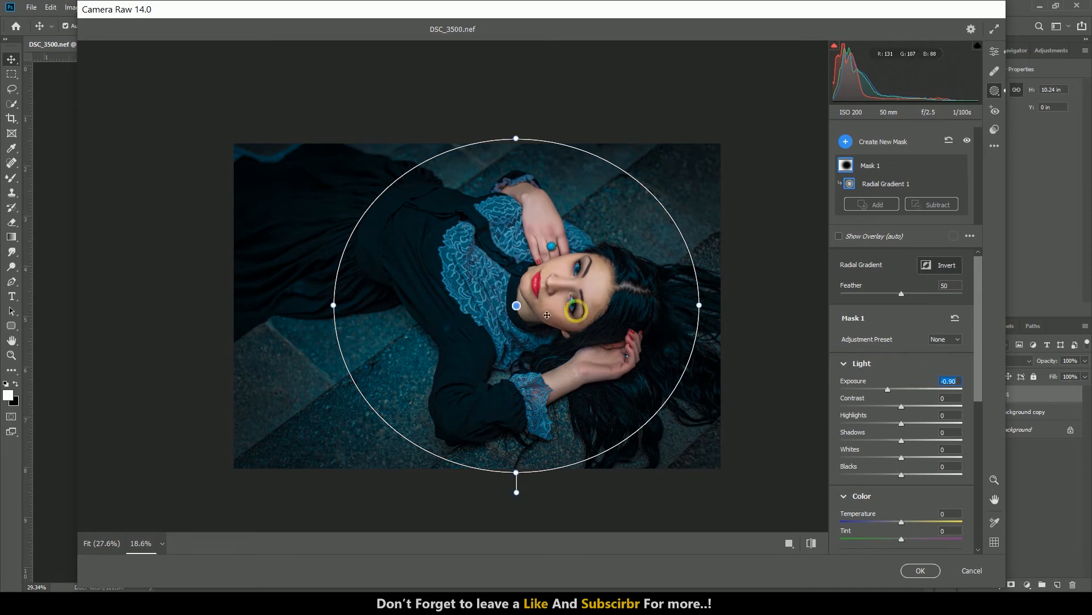
click(995, 52)
drag(500, 338, 514, 344)
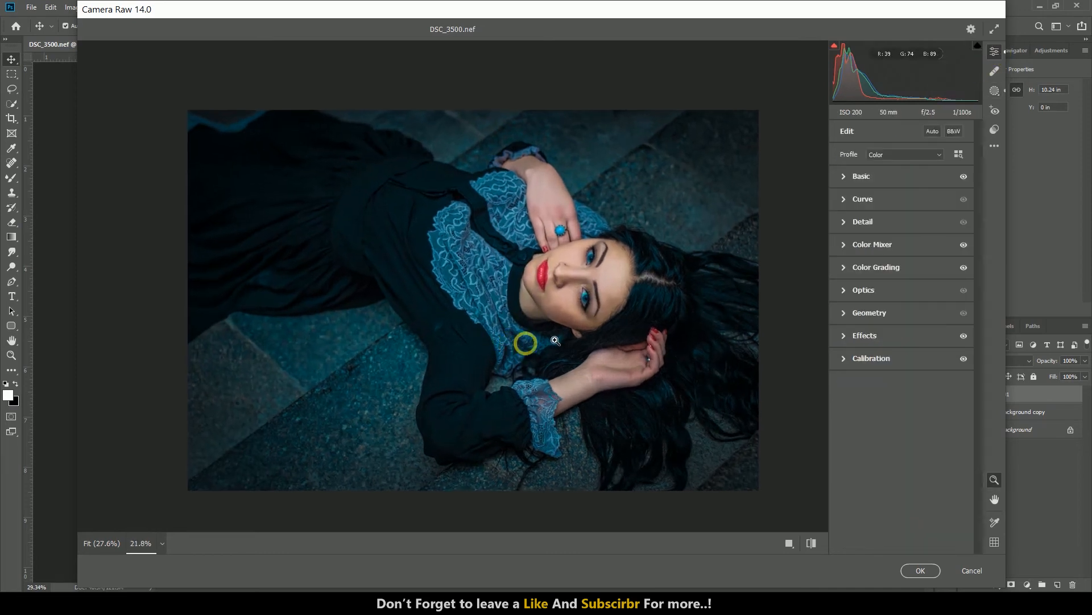
click(921, 572)
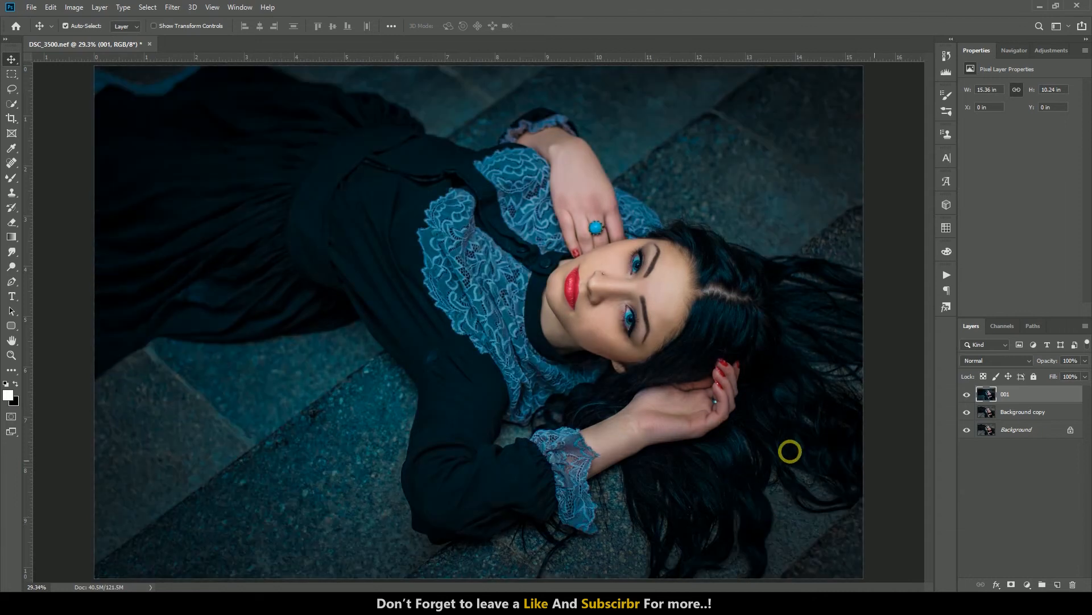
Step: Add a Brightness/Contrast adjustment layer above layer 001 with Brightness at 45
click(1028, 584)
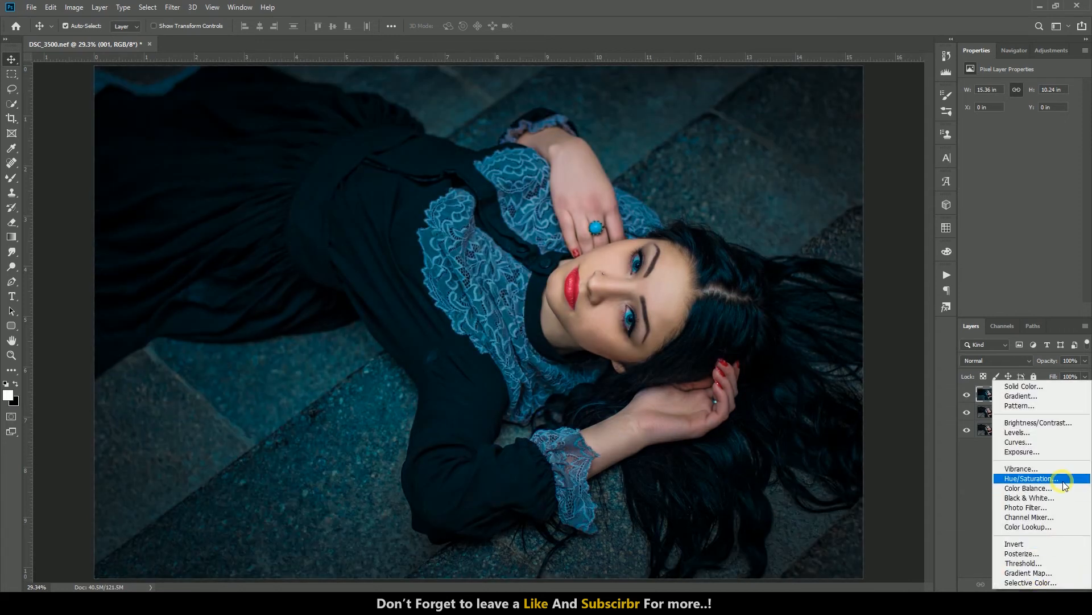
click(1031, 423)
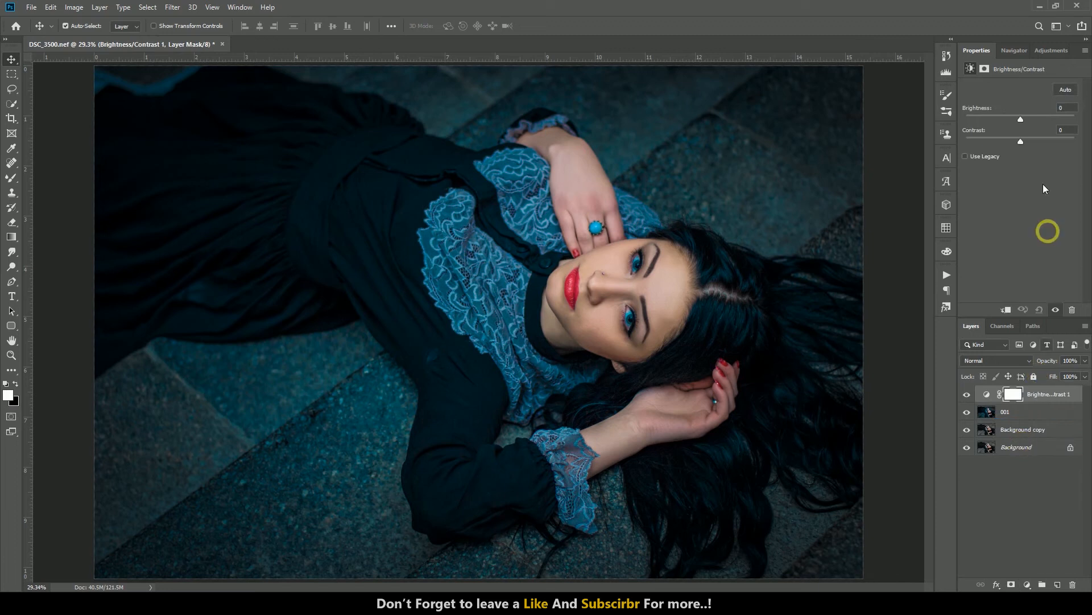
drag(1022, 118, 1030, 118)
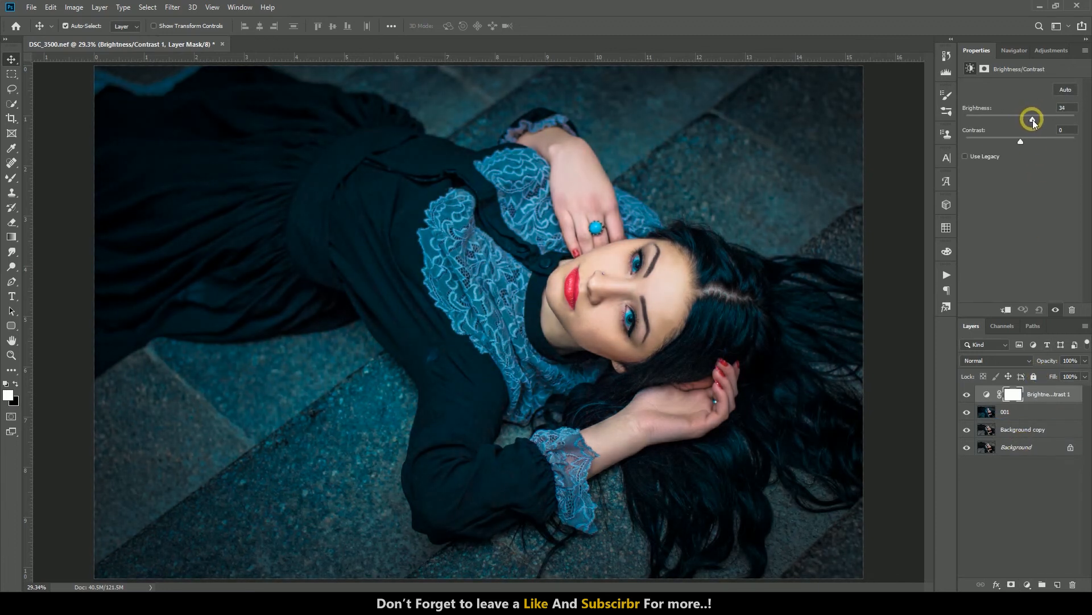
drag(1035, 120, 1039, 121)
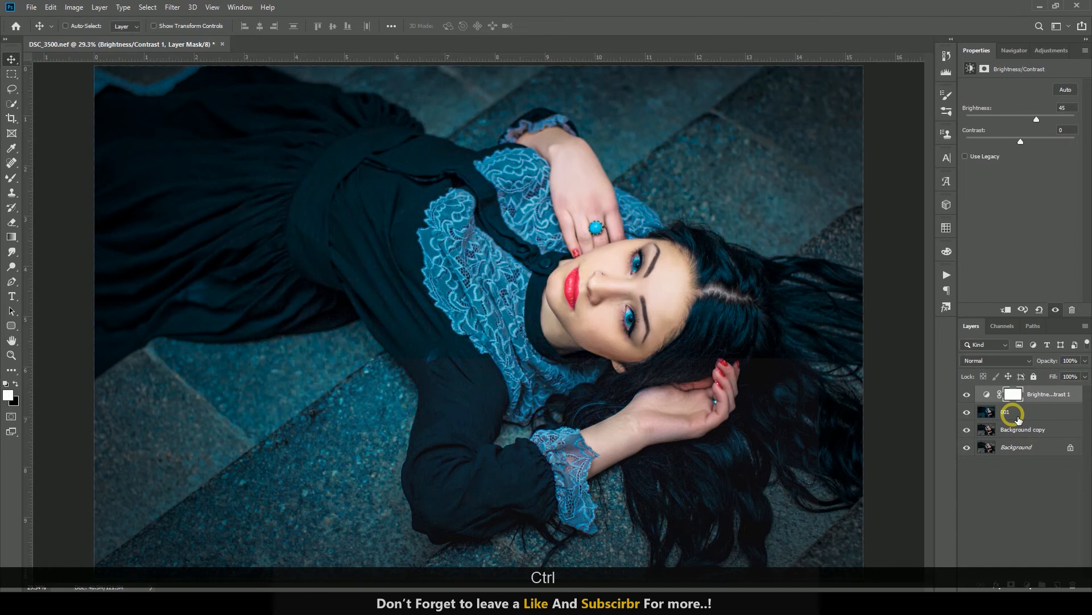
Step: Invert the Brightness/Contrast layer's mask to black and choose a soft round Brush for painting on it
key(ctrl+i)
right_click(12, 178)
click(57, 172)
right_click(226, 180)
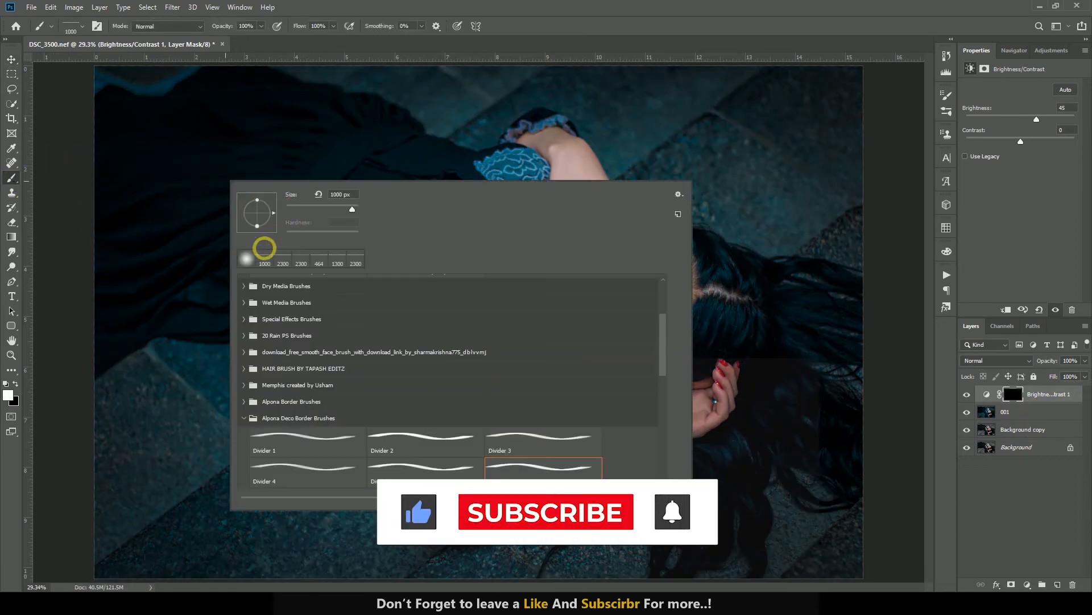
click(247, 255)
click(209, 223)
key(ctrl+z)
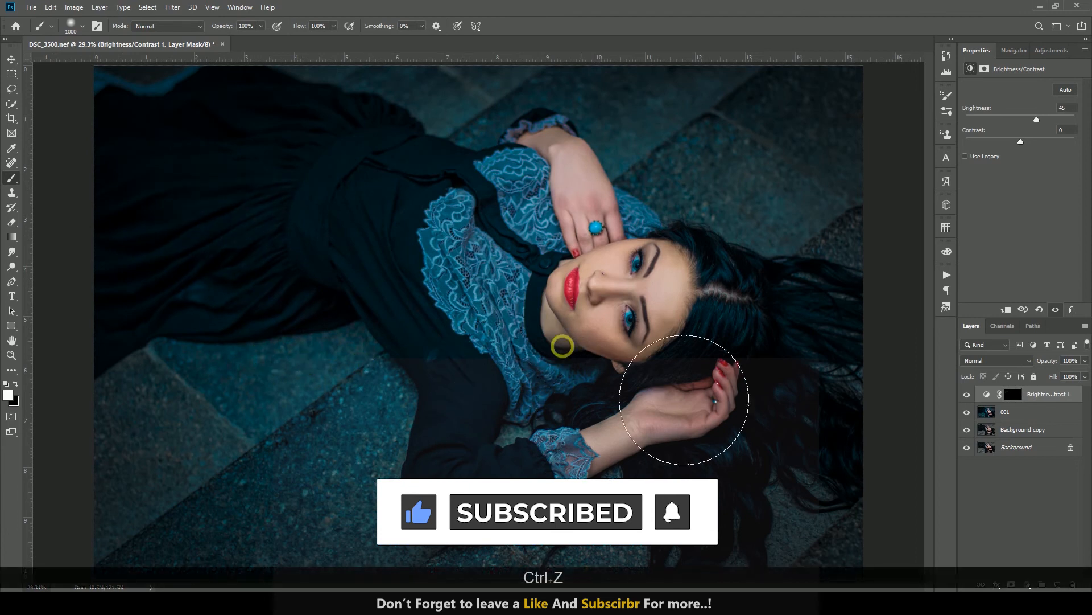
Step: Shrink the brush to 15 px and paint white on the Brightness/Contrast mask over the iris of the upper eye
scroll(647, 268, up, 5)
scroll(647, 268, up, 3)
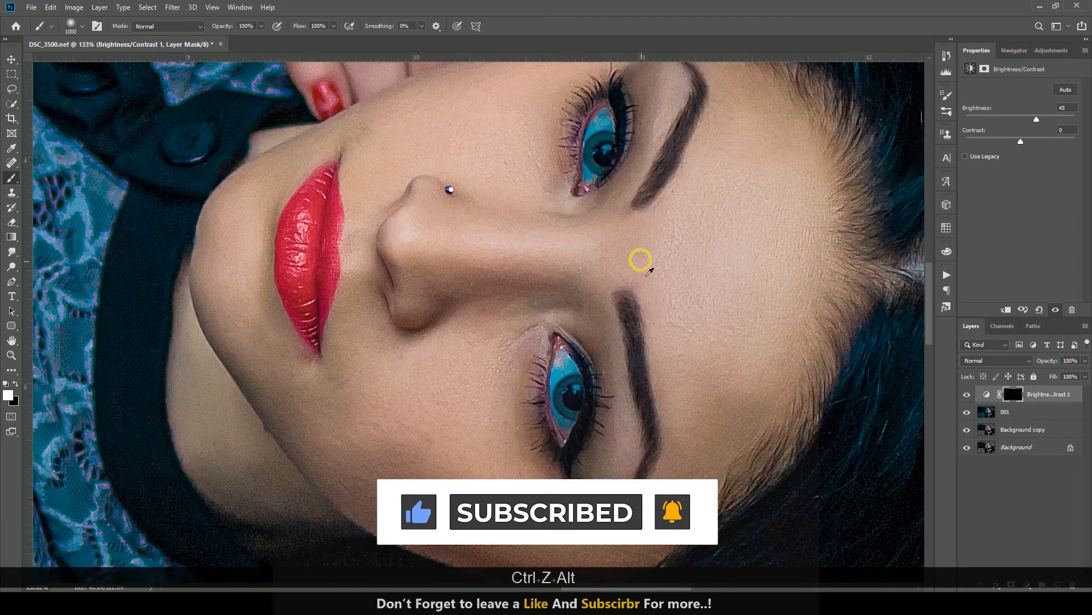
click(945, 57)
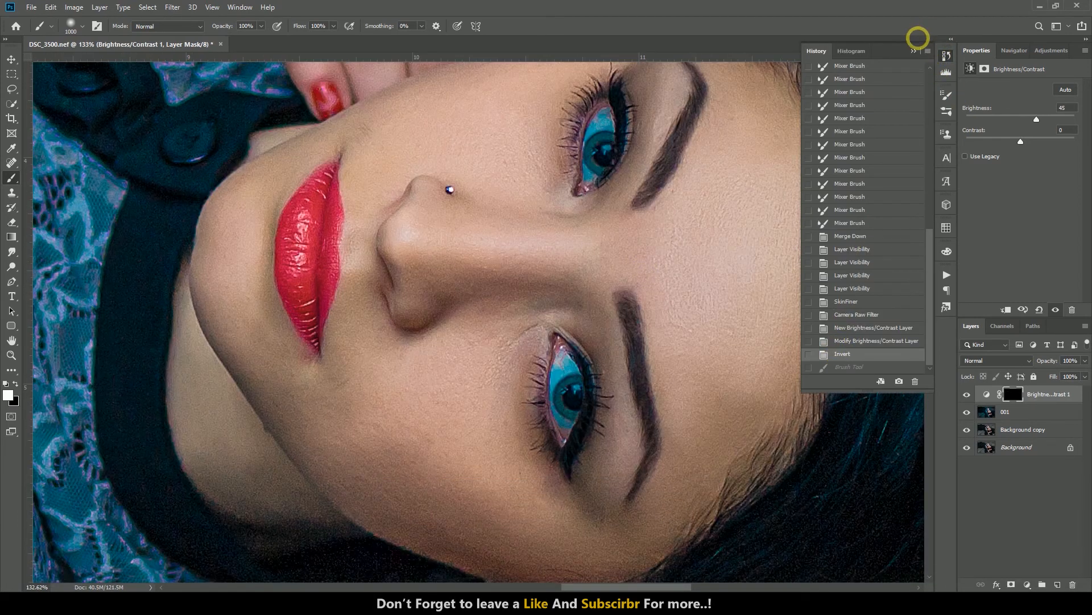
click(914, 50)
key(bracketleft)
key(bracketleft)
key(bracketleft)
key(bracketleft)
key(bracketleft)
key(bracketleft)
scroll(507, 309, up, 1)
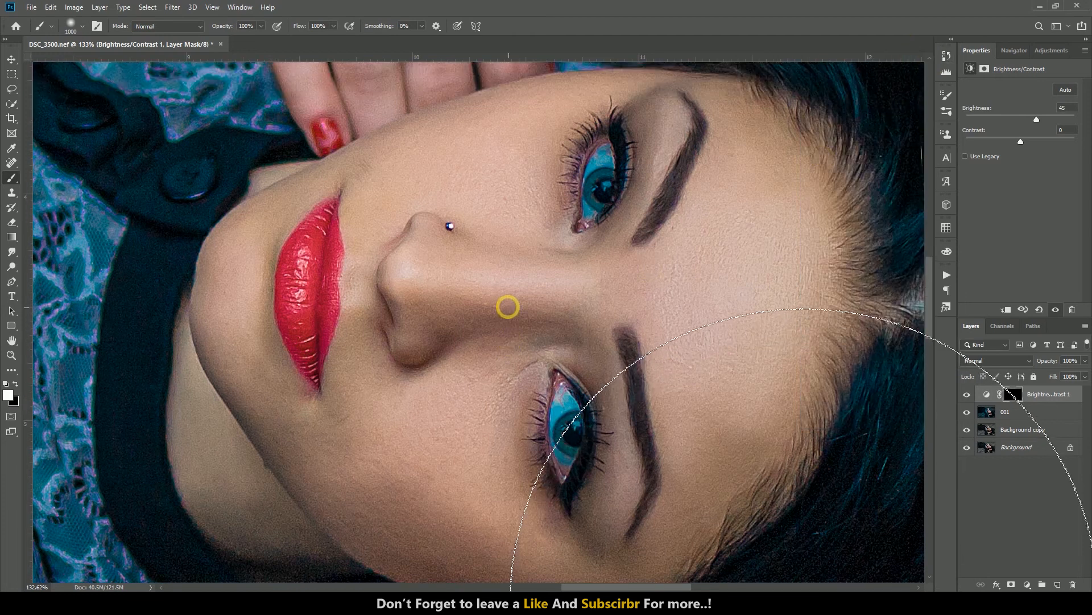
key(bracketleft)
key(bracketleft)
key(bracketleft)
key(bracketleft)
key(bracketleft)
key(bracketleft)
key(bracketleft)
key(bracketleft)
key(bracketleft)
key(bracketleft)
key(bracketleft)
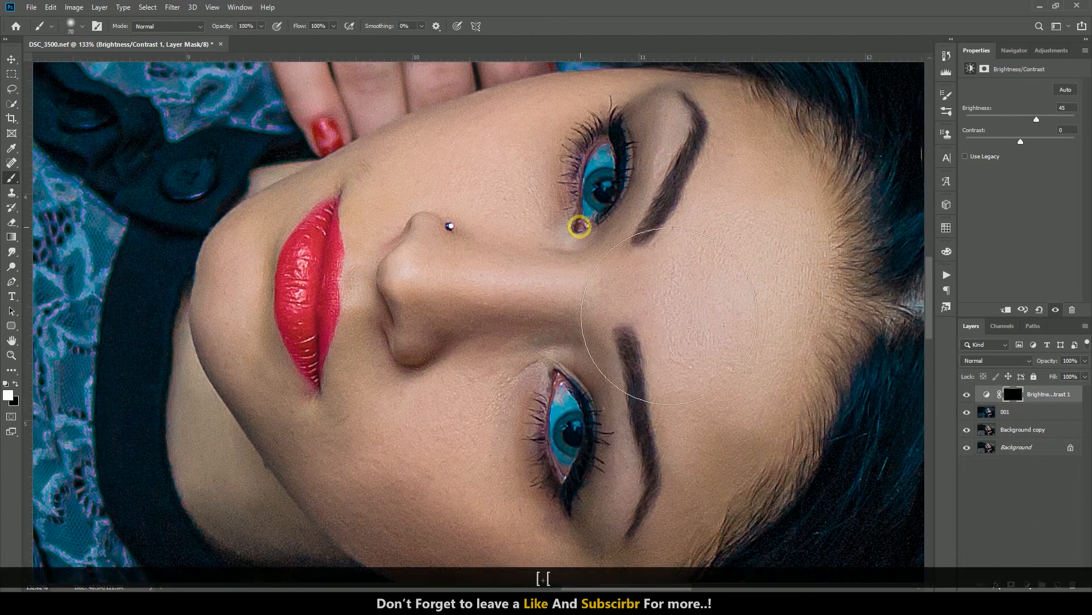
key(bracketleft)
mouse_move(604, 150)
mouse_down()
mouse_move(599, 180)
mouse_move(607, 186)
mouse_move(613, 170)
mouse_move(612, 181)
mouse_move(600, 218)
mouse_move(606, 188)
mouse_up()
Step: Paint white on the Brightness/Contrast mask over the iris of the lower eye to brighten it
scroll(607, 188, down, 5)
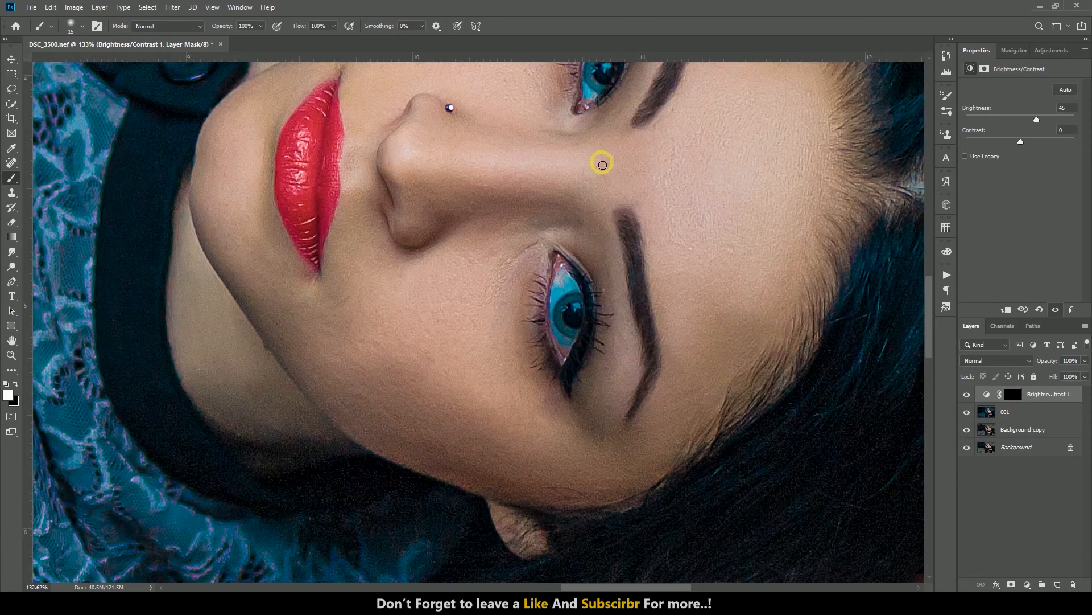
mouse_move(567, 247)
mouse_down()
mouse_move(557, 236)
mouse_move(562, 295)
mouse_move(567, 238)
mouse_move(572, 284)
mouse_up()
alt+scroll(572, 285, down, 6)
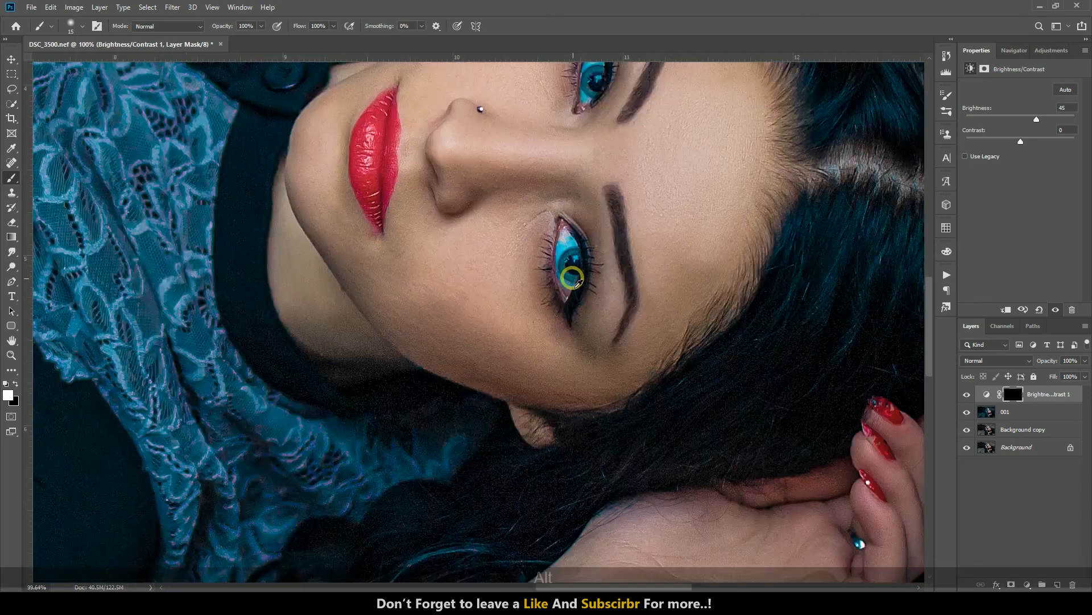
alt+scroll(575, 270, up, 2)
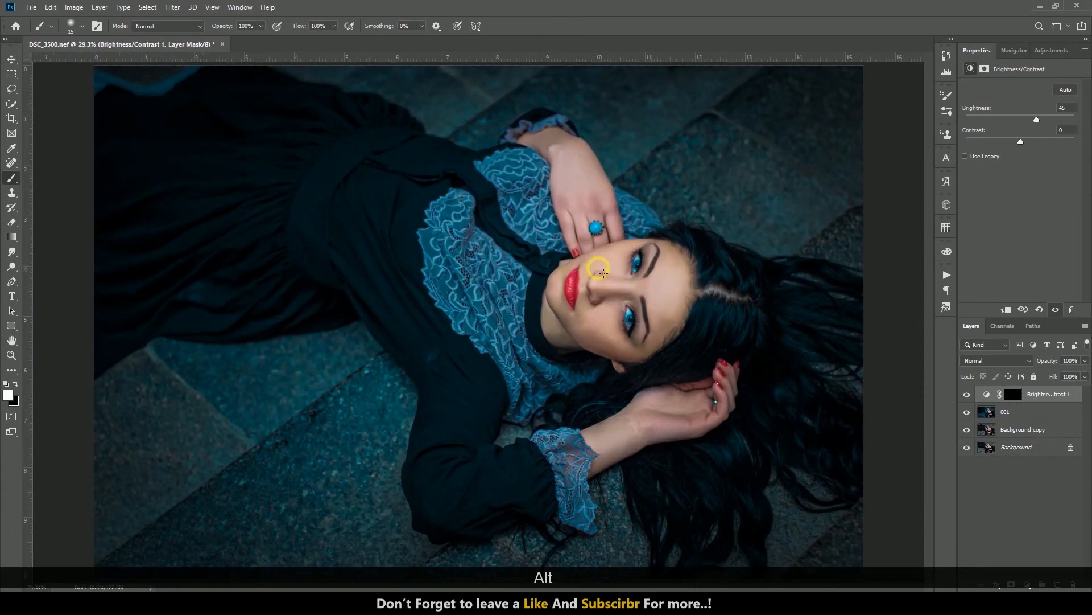
Step: Hide and reshow the Brightness/Contrast layer to compare the eyes before and after brightening
key(v)
click(968, 393)
click(967, 394)
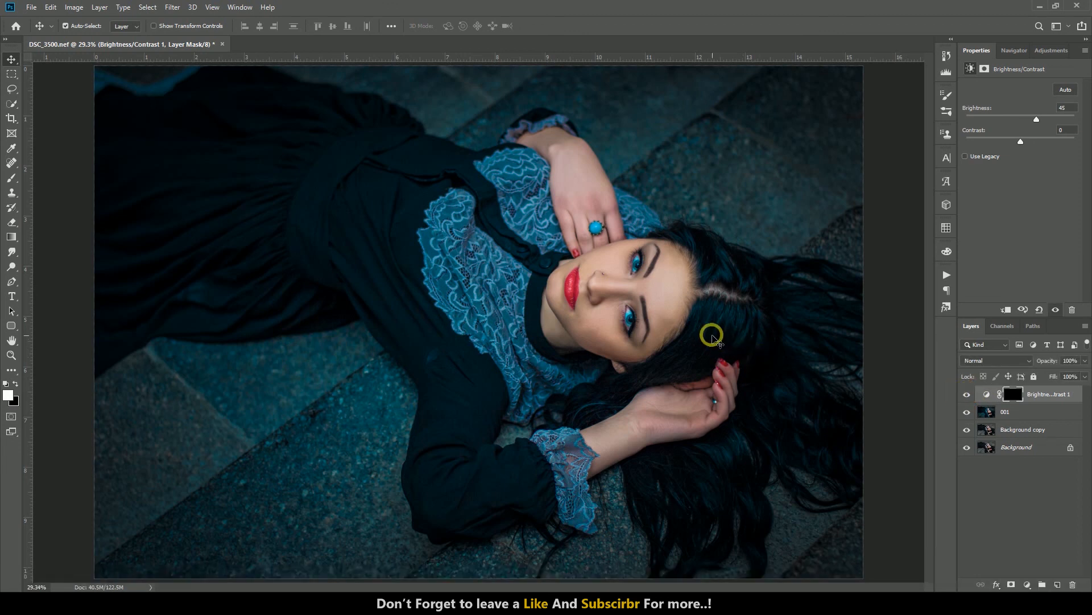
alt+scroll(711, 335, down, 1)
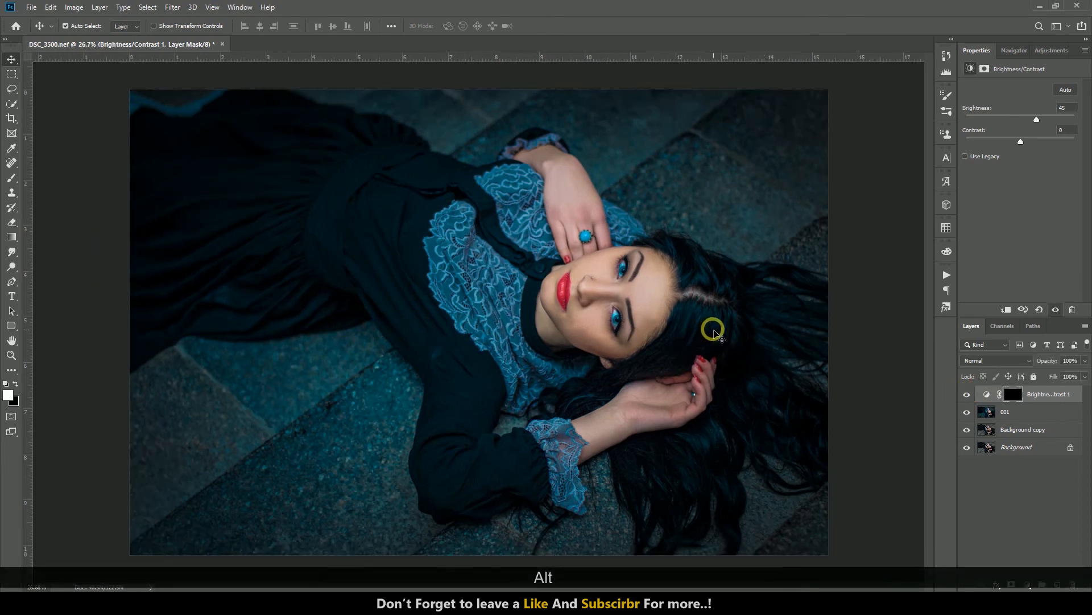
Step: Save the portrait as a JPEG named 115 in Downloads with Maximum quality 12 and the Baseline ("Standard") format
key(ctrl+shift+s)
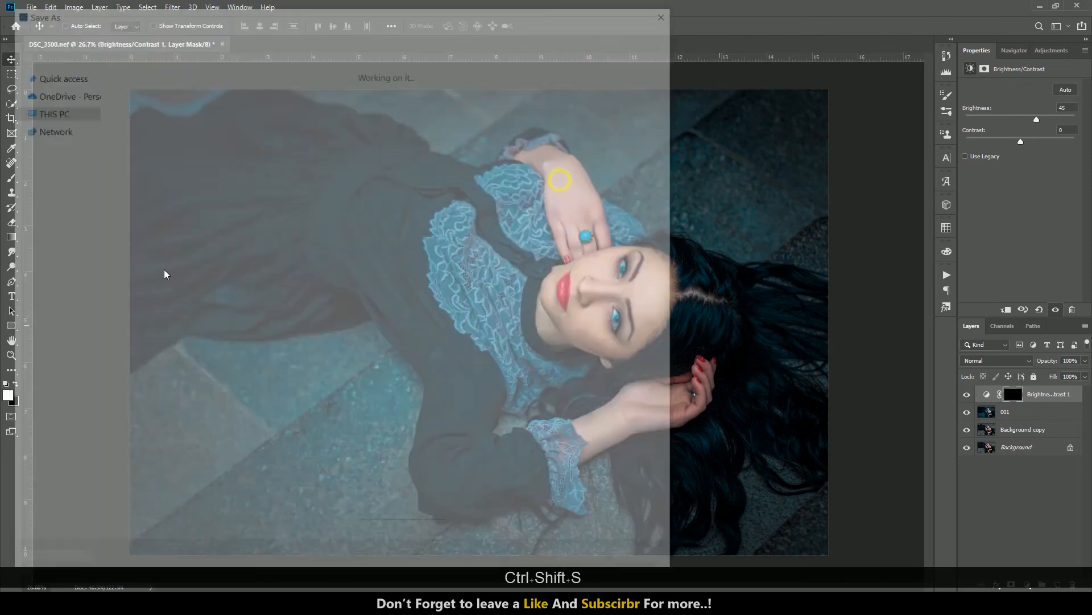
click(86, 473)
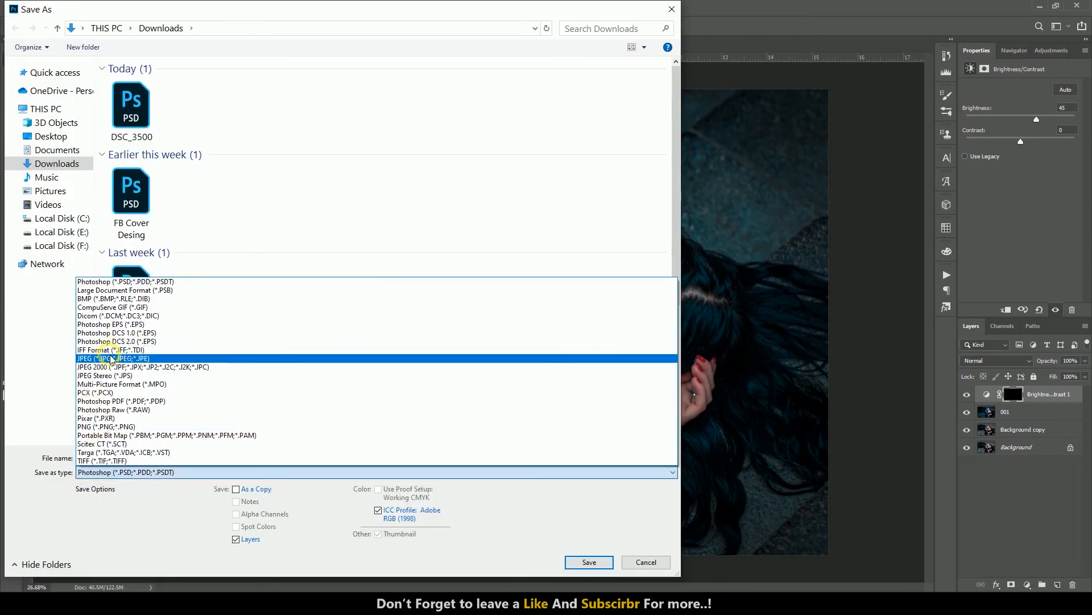
click(114, 361)
click(170, 457)
text(115)
key(Return)
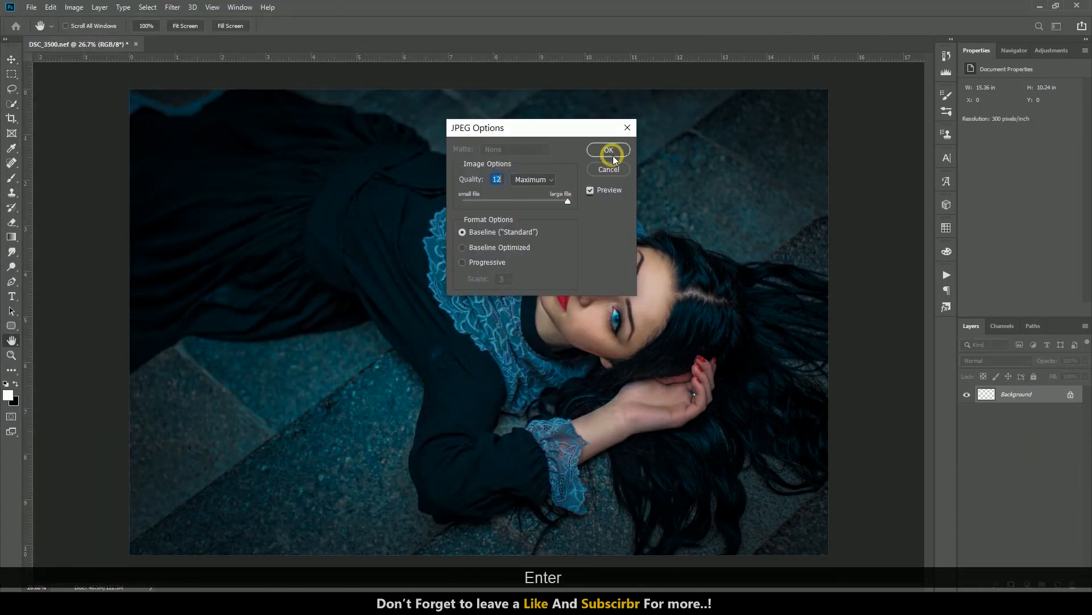
click(609, 150)
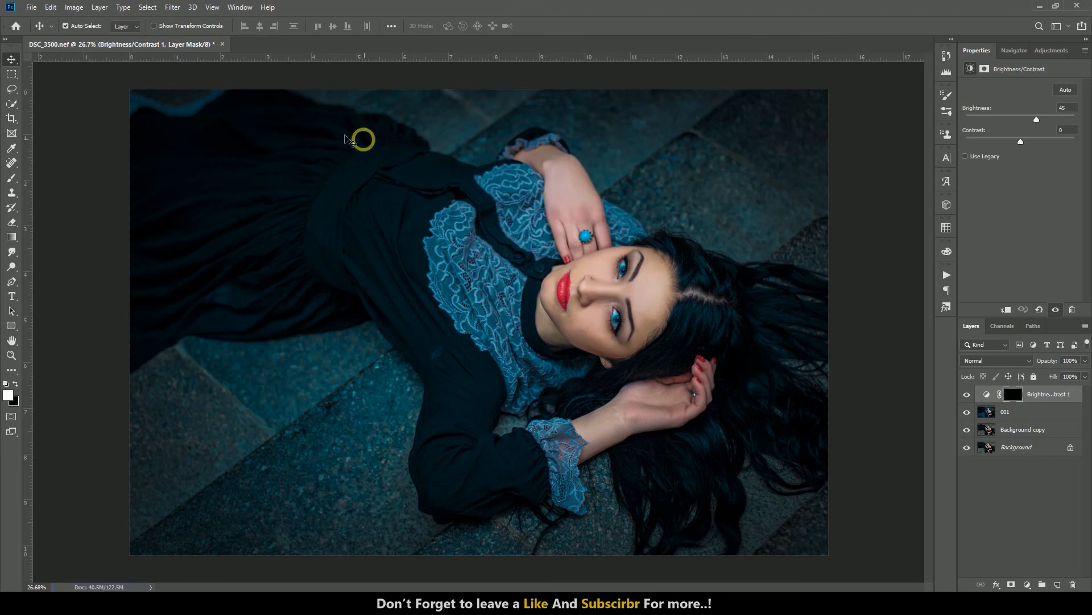